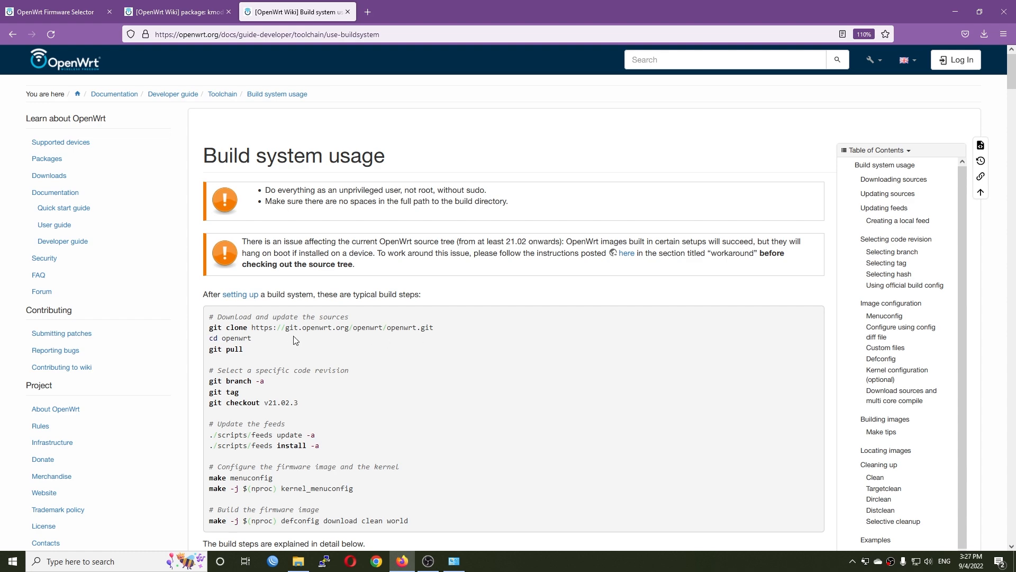
# - Skim the Build system usage wiki page, then switch to the OpenWrt Firmware Selector tab
pyautogui.scroll(-5, 356, 351)
pyautogui.scroll(-3, 351, 293)
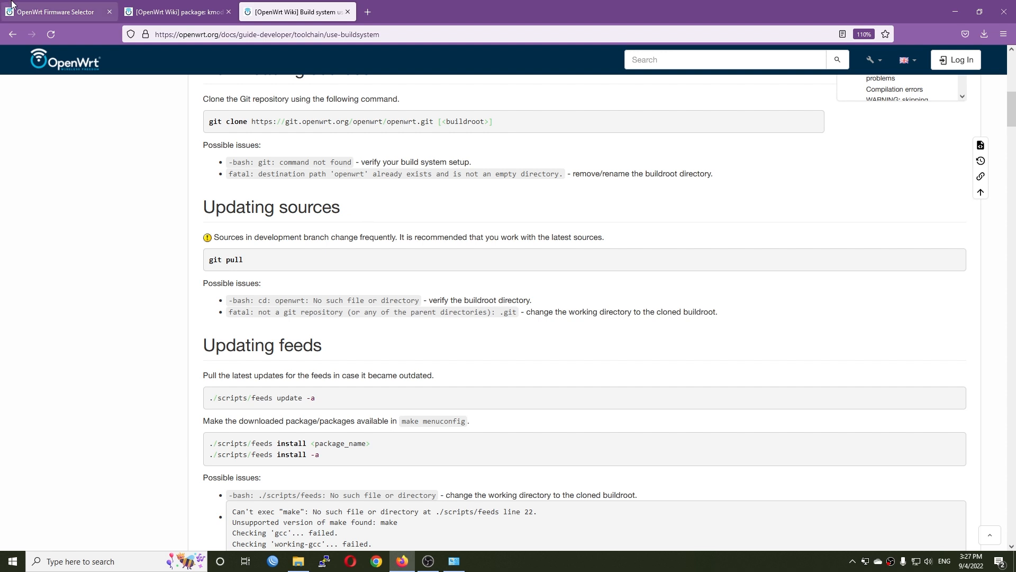
pyautogui.click(63, 11)
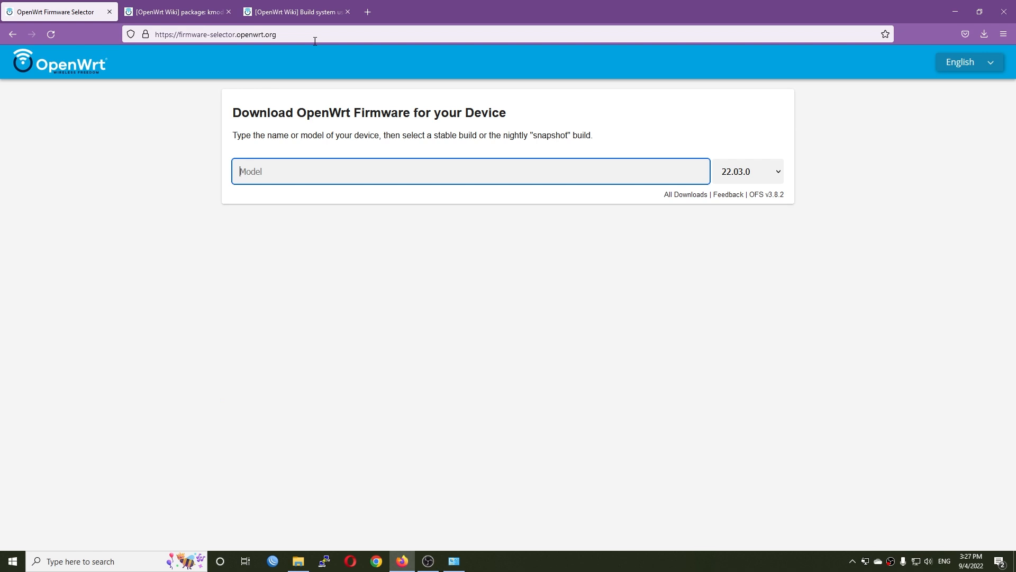
# - Change the Firmware Selector's release version from 22.03.0 to 22.03.0-rc6
pyautogui.click(296, 33)
pyautogui.click(476, 420)
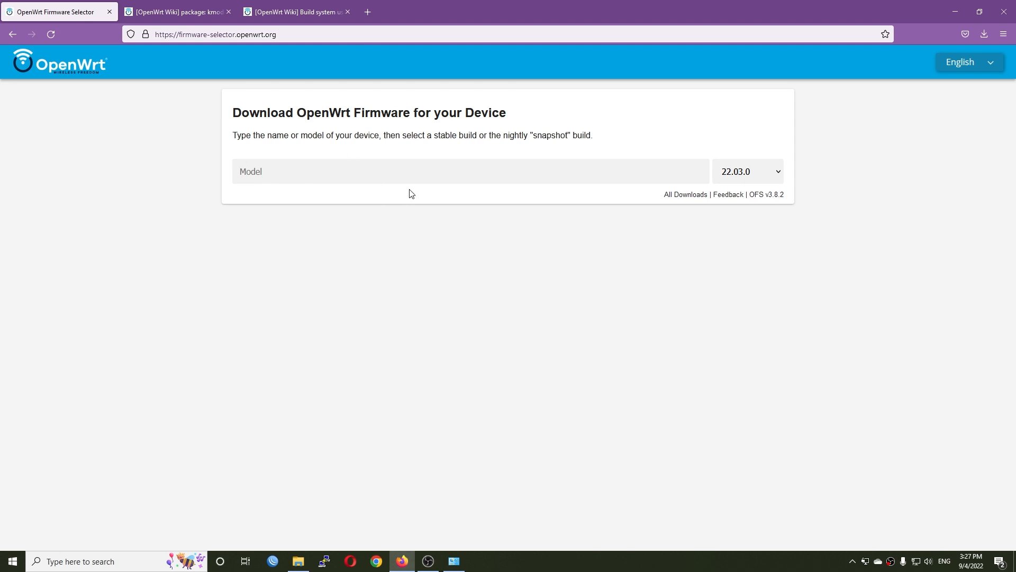
pyautogui.click(769, 180)
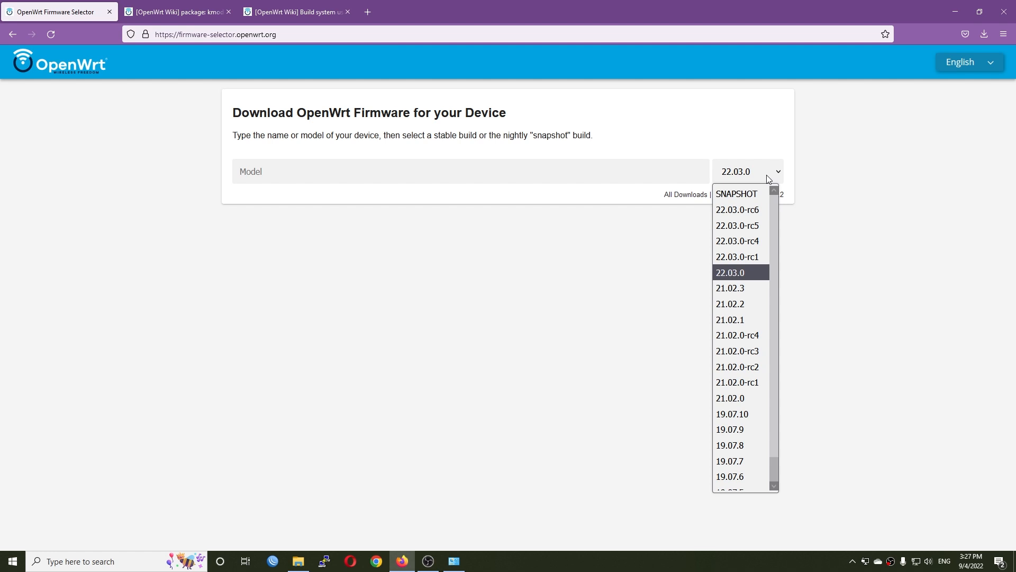
pyautogui.click(761, 218)
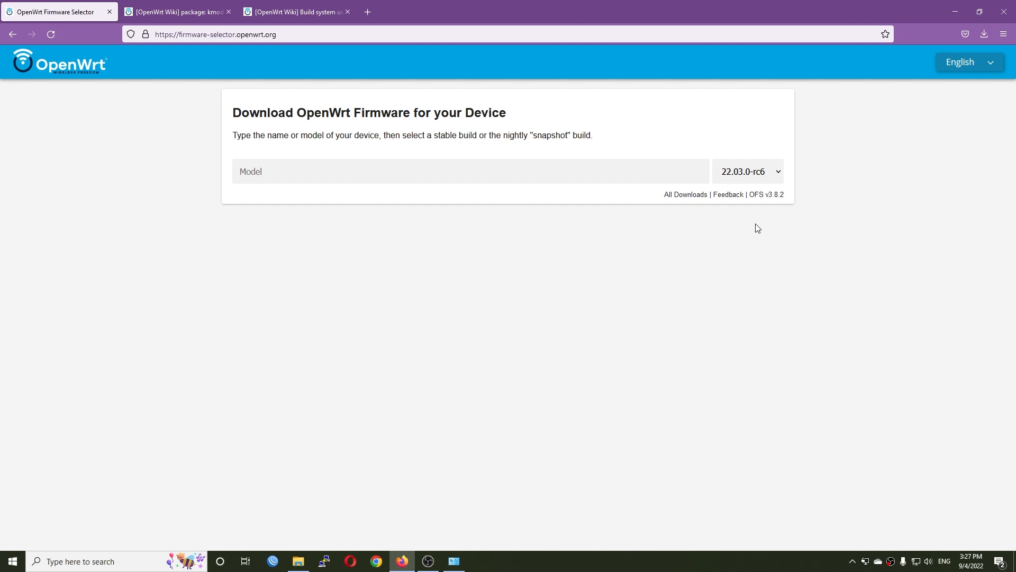
# - Search the Model field for x86 and select Generic x86/64
pyautogui.click(304, 165)
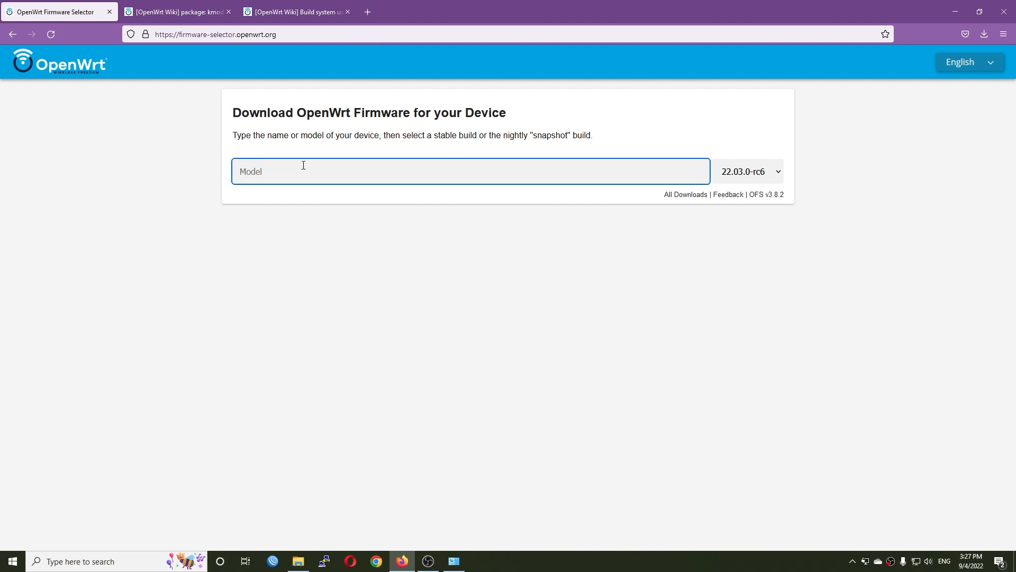
pyautogui.write('x86')
pyautogui.click(287, 223)
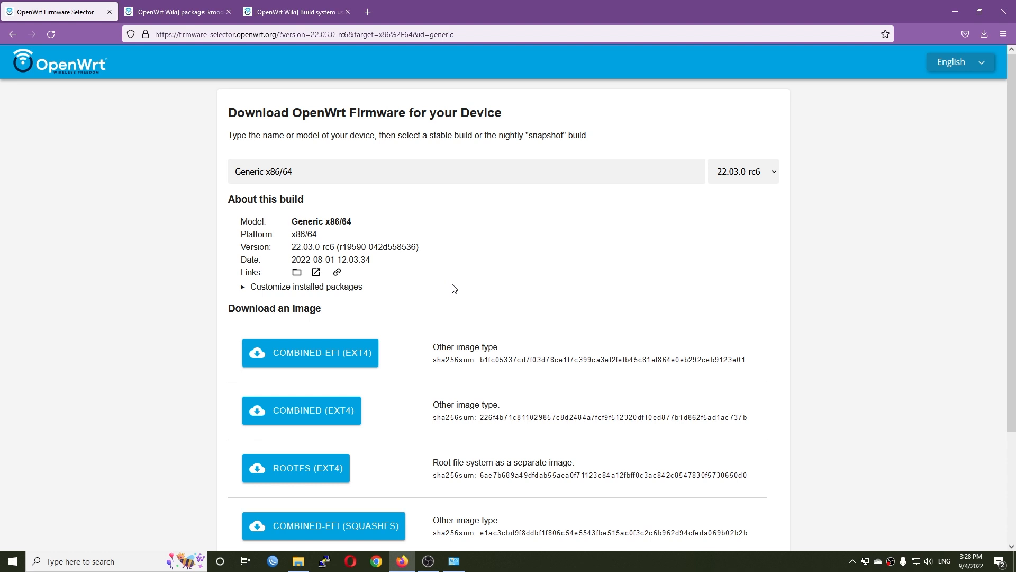
# - Append kmod-igc, luci and luci-ssl to the customized installed packages list
pyautogui.click(243, 289)
pyautogui.click(373, 335)
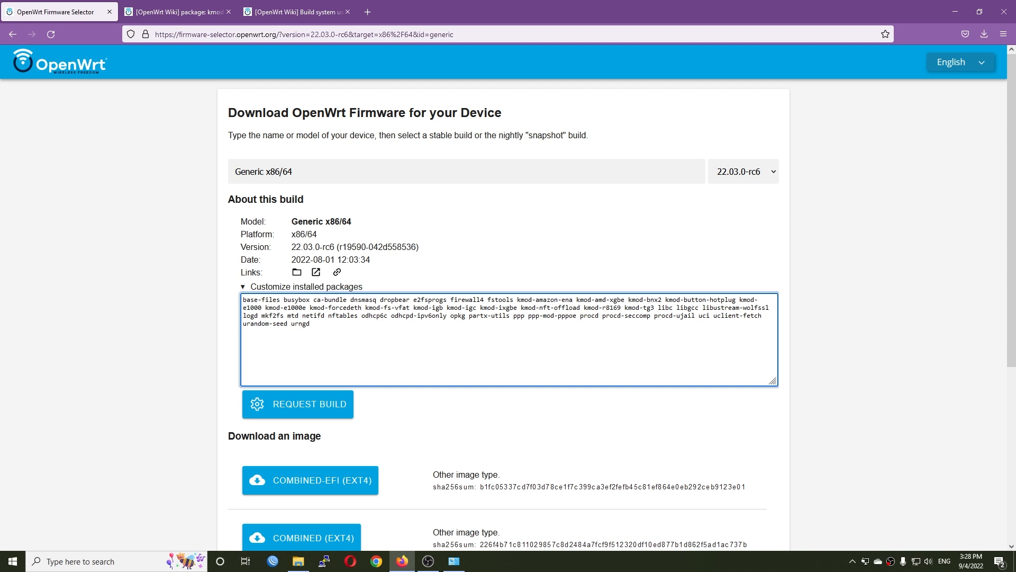
pyautogui.write('kmod-igc')
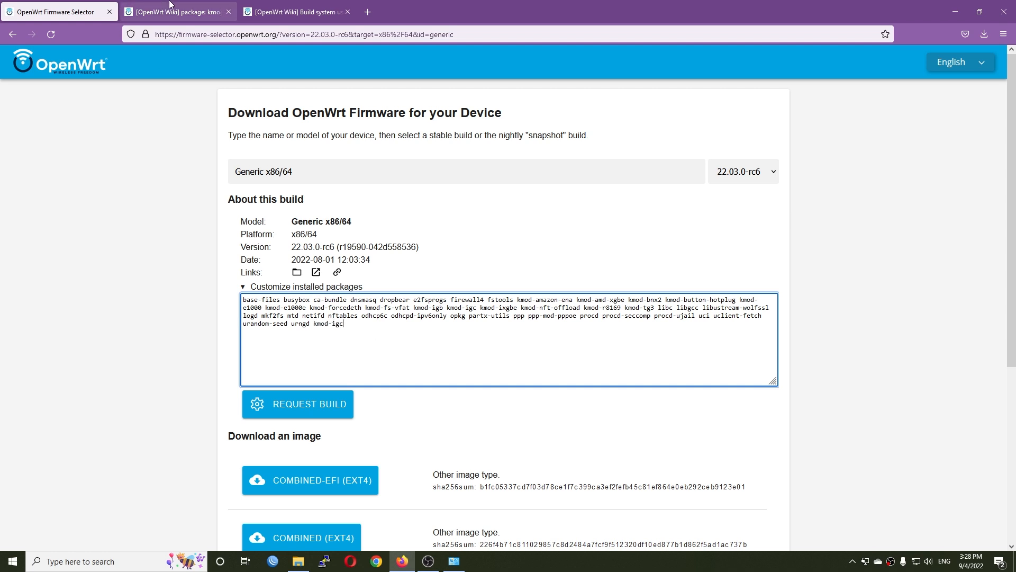
pyautogui.hotkey('ctrl', 'Tab')
pyautogui.hotkey('ctrl', 'shift', 'Tab')
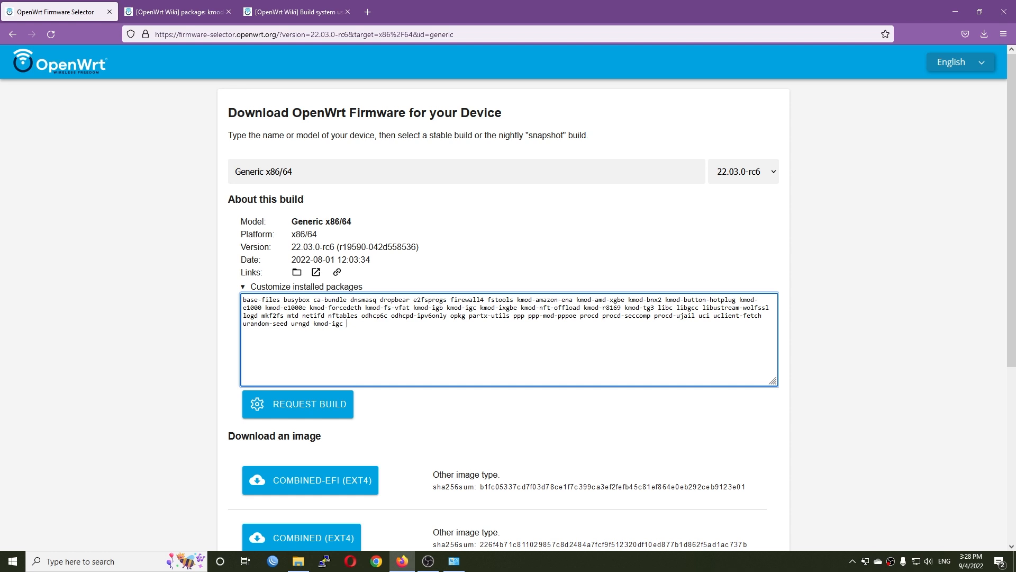
pyautogui.write('luci luci-ssl')
# - Request the custom build, briefly check its STDERR log, and scroll down to Custom Downloads
pyautogui.click(297, 409)
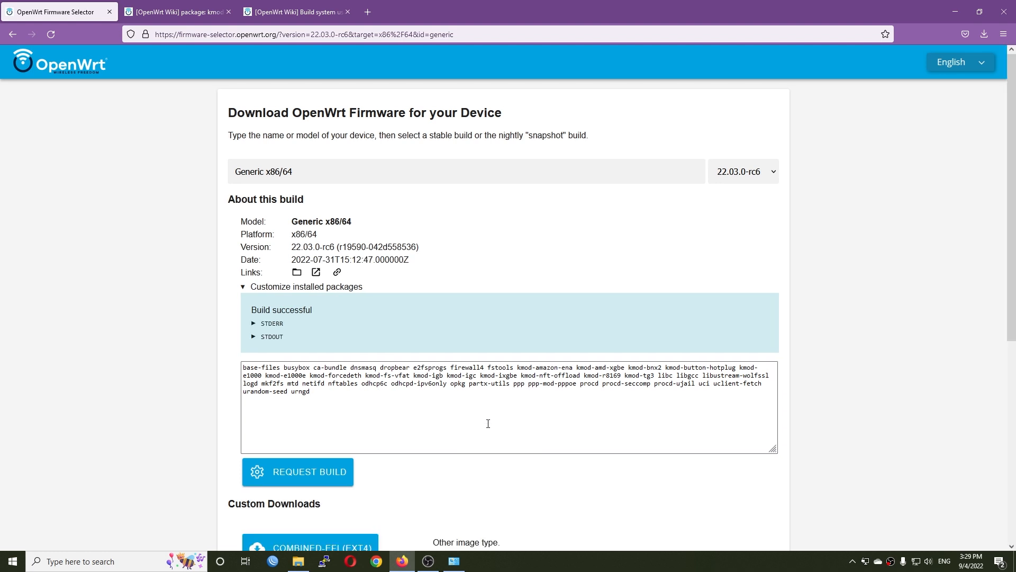
pyautogui.click(254, 324)
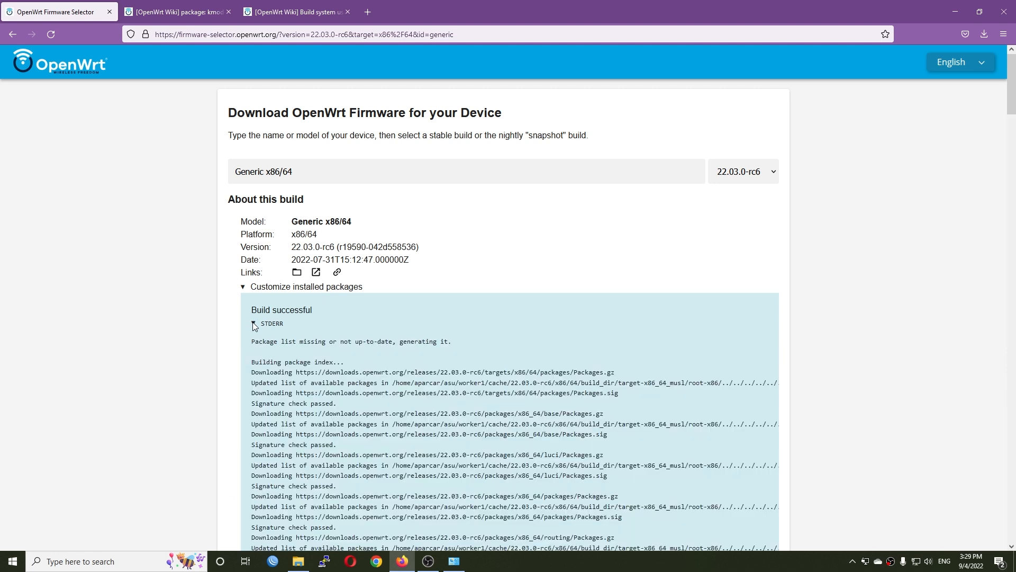
pyautogui.click(254, 324)
pyautogui.scroll(-6, 422, 354)
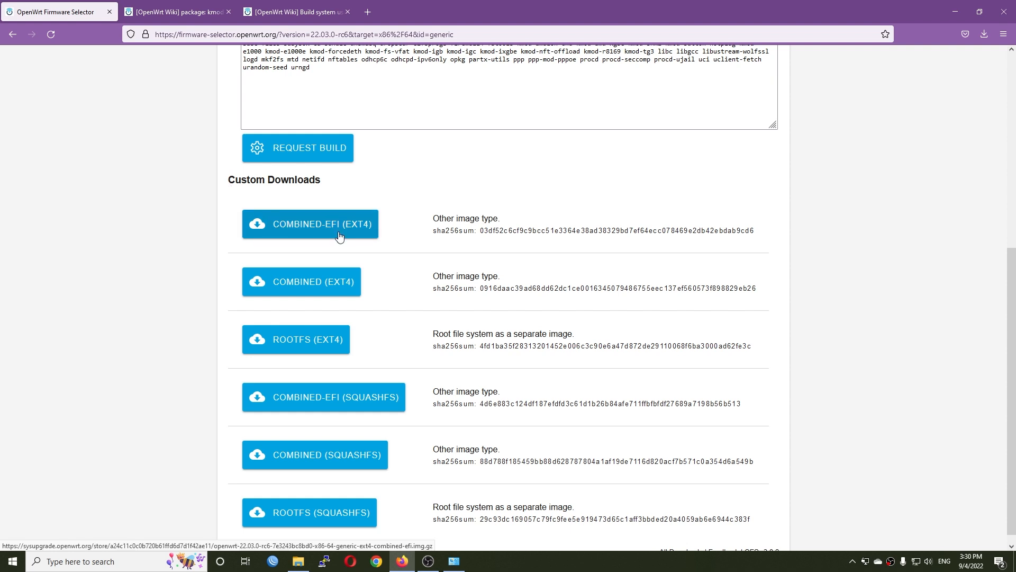
# - Download the COMBINED-EFI (SQUASHFS) custom image and open the build files folder link
pyautogui.click(363, 407)
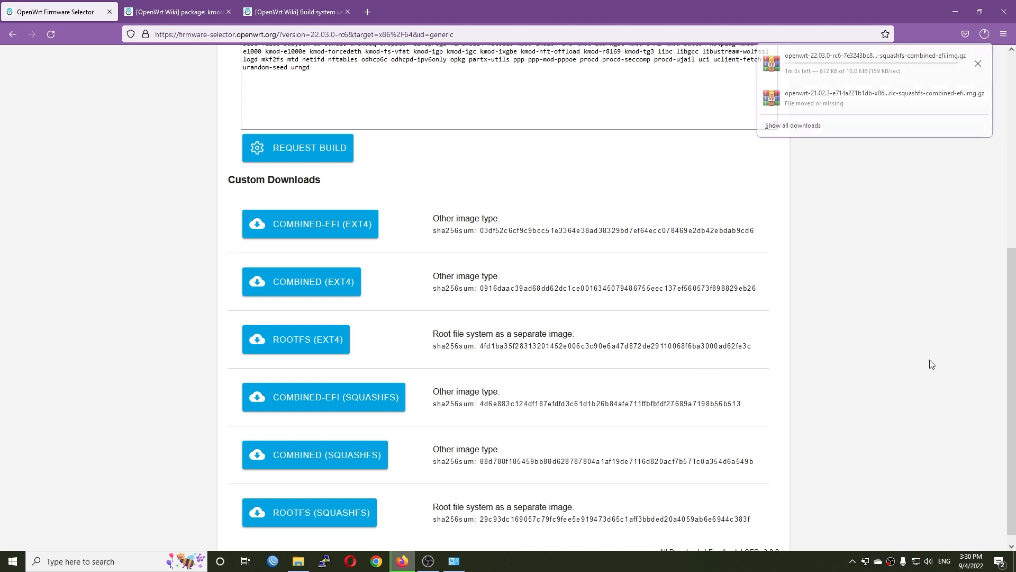
pyautogui.scroll(4, 928, 370)
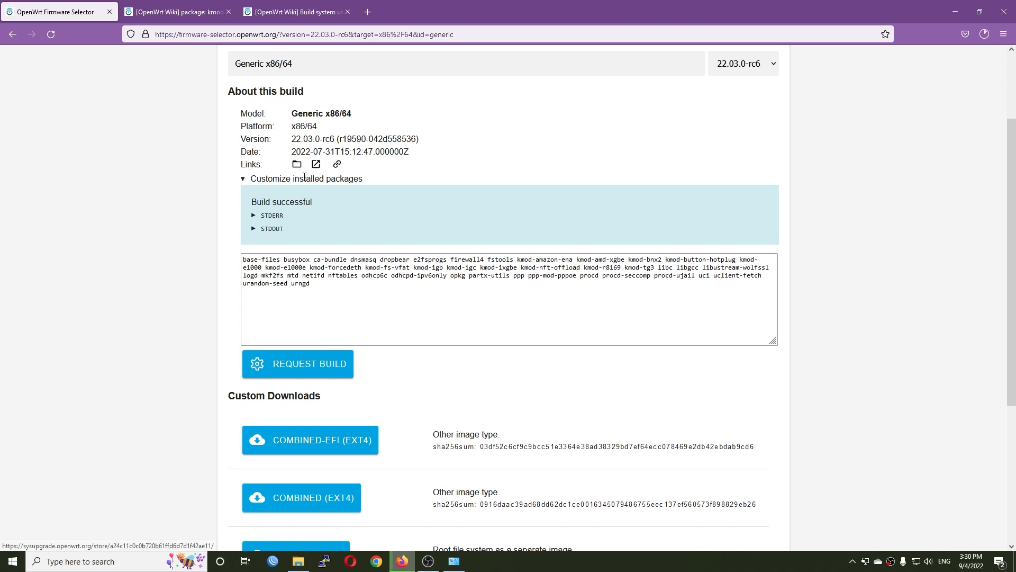
pyautogui.click(298, 166)
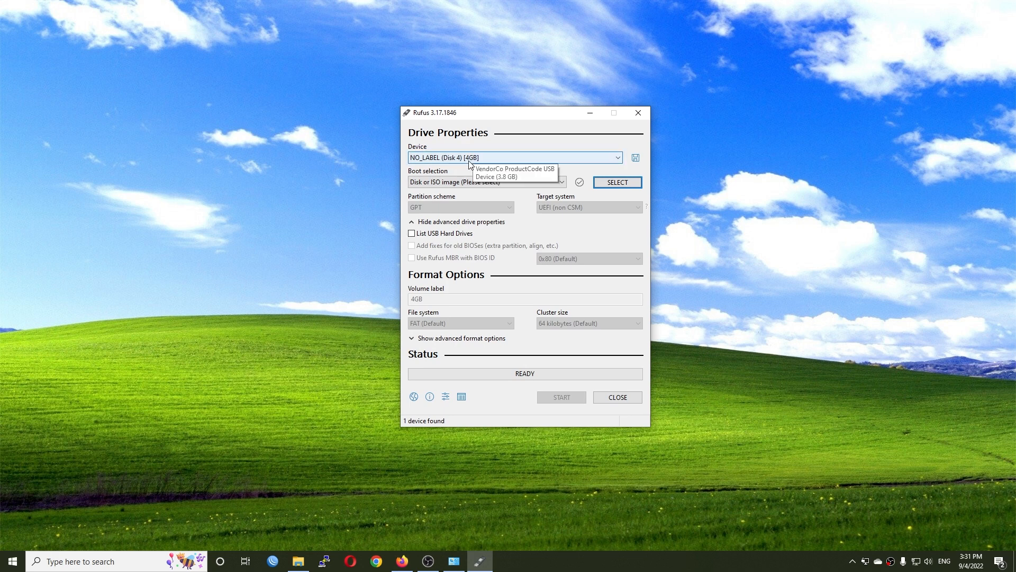
# - Locate the downloaded OpenWrt image in its downloads folder and note the folder path
pyautogui.hotkey('alt', 'Tab')
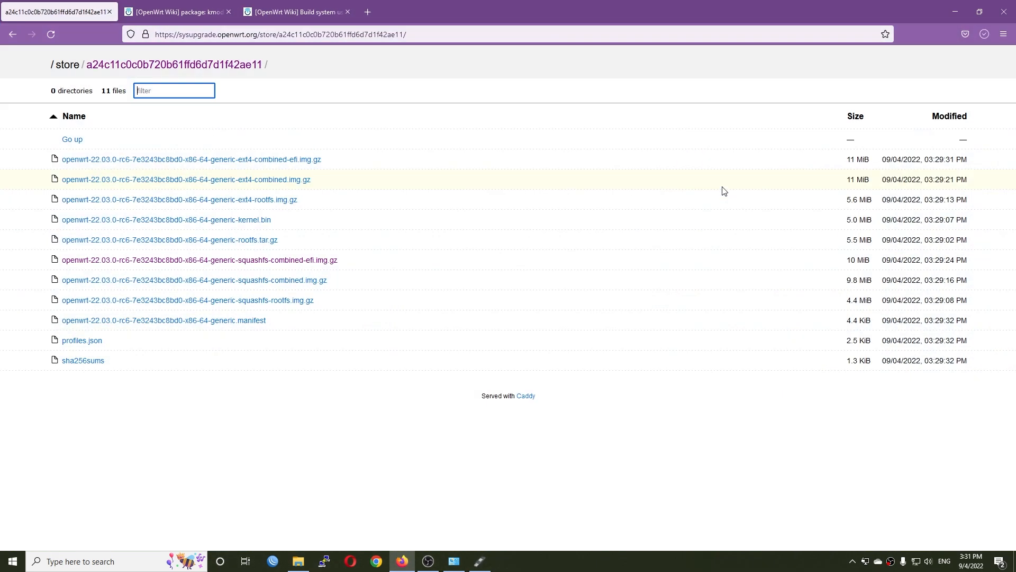
pyautogui.click(983, 35)
pyautogui.click(980, 63)
pyautogui.click(966, 5)
pyautogui.click(286, 172)
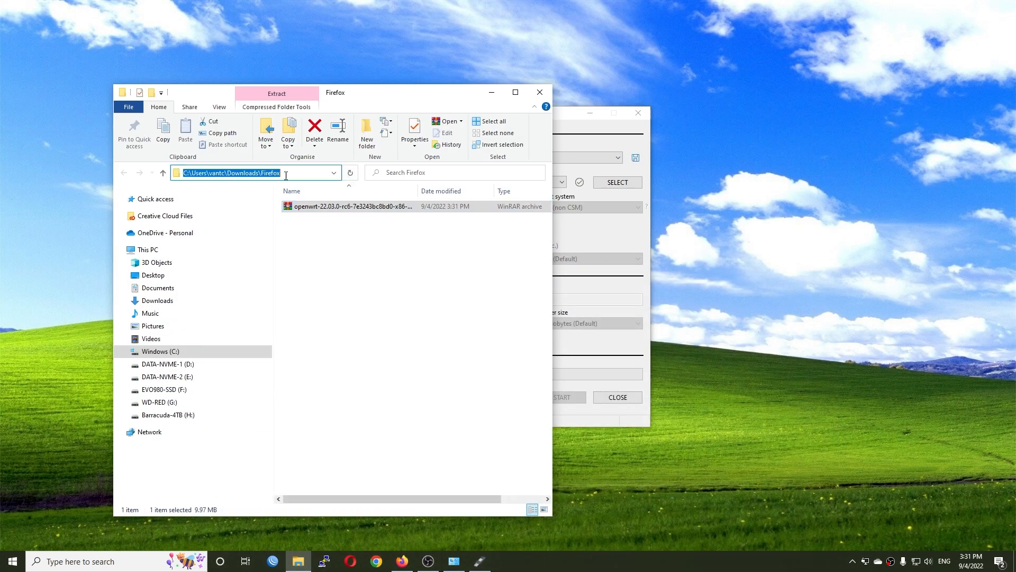
pyautogui.click(507, 361)
# - Load the openwrt .img.gz image in Rufus and start writing it, accepting the partitions warning
pyautogui.click(627, 241)
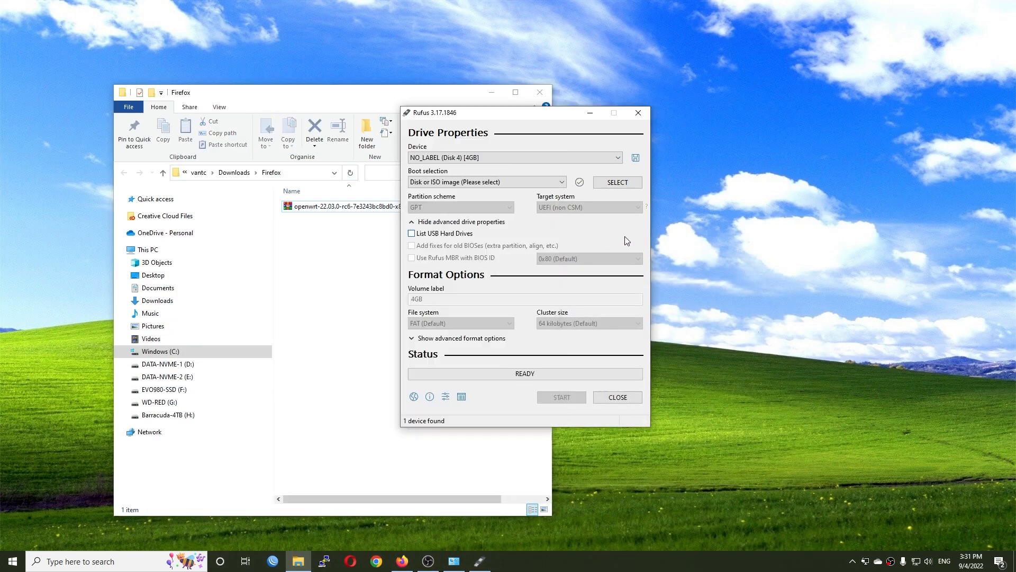
pyautogui.click(613, 183)
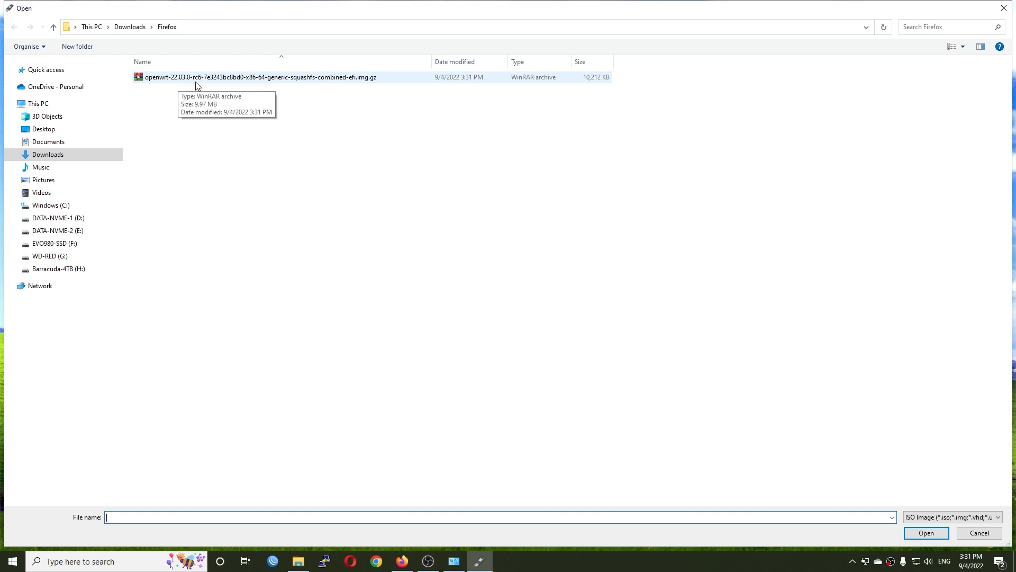
pyautogui.doubleClick(210, 78)
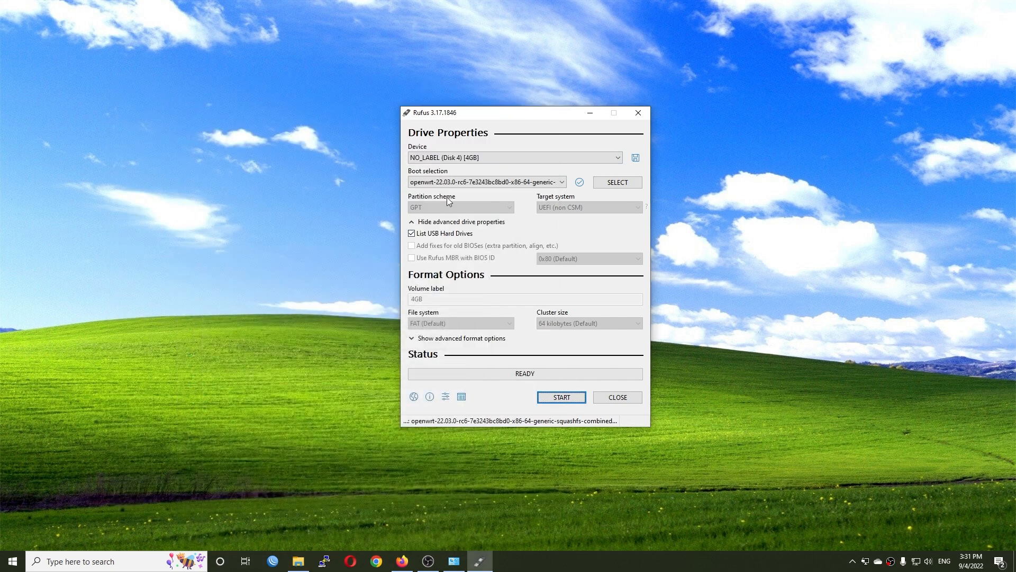
pyautogui.click(560, 397)
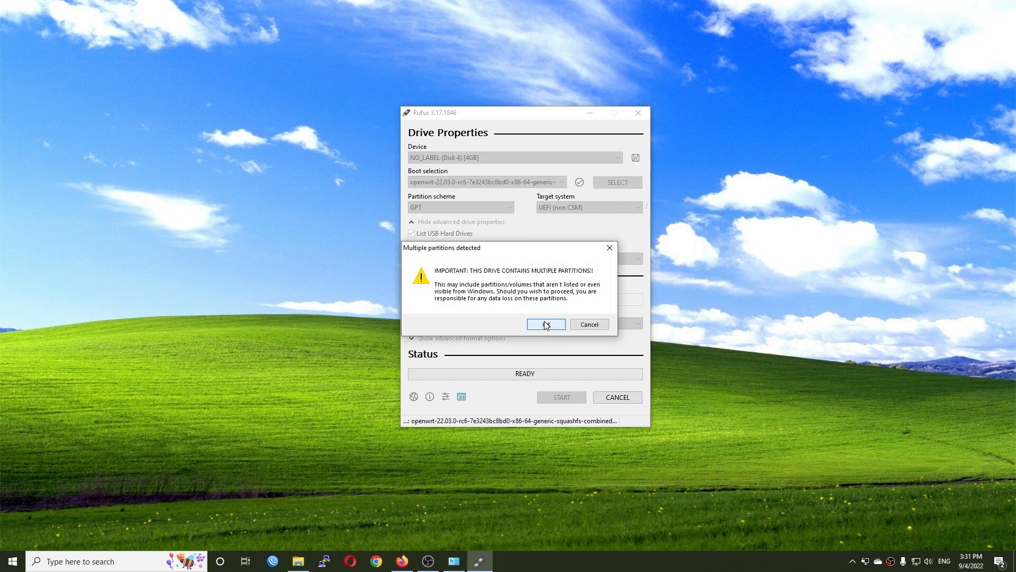
pyautogui.click(546, 324)
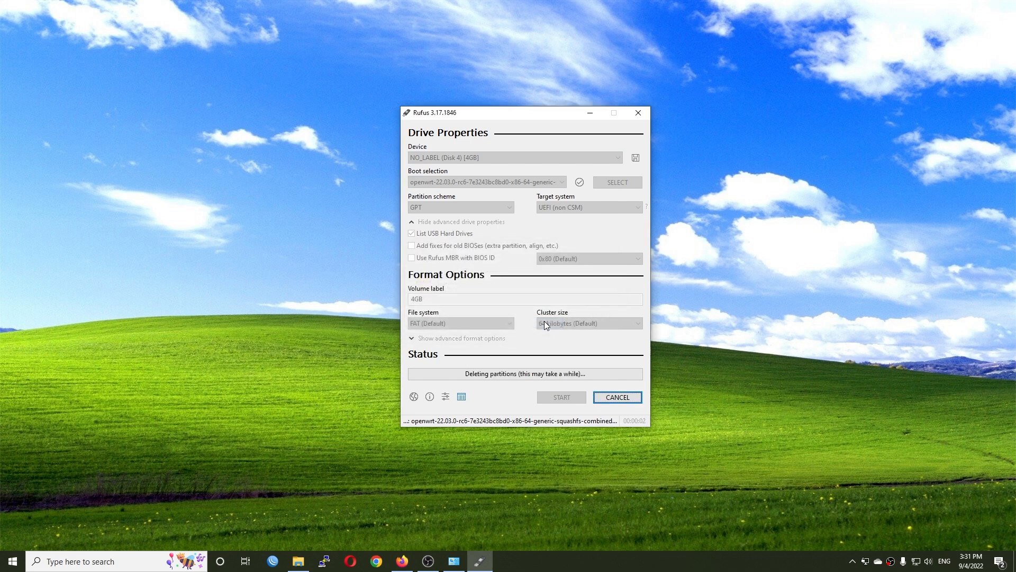
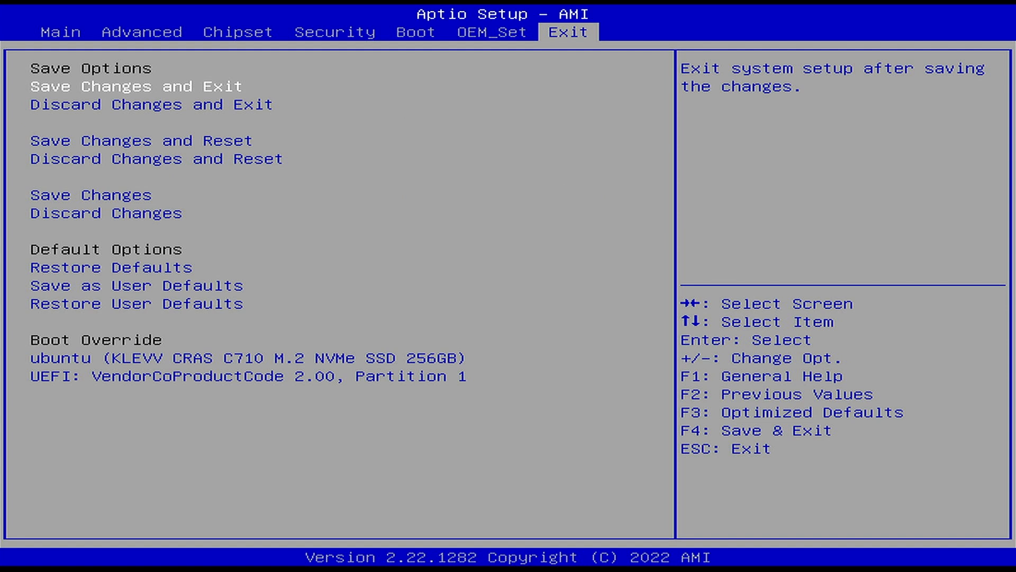
# - Select Save Changes and Reset in Aptio Setup and confirm with Yes
pyautogui.press('Down')
pyautogui.press('Down')
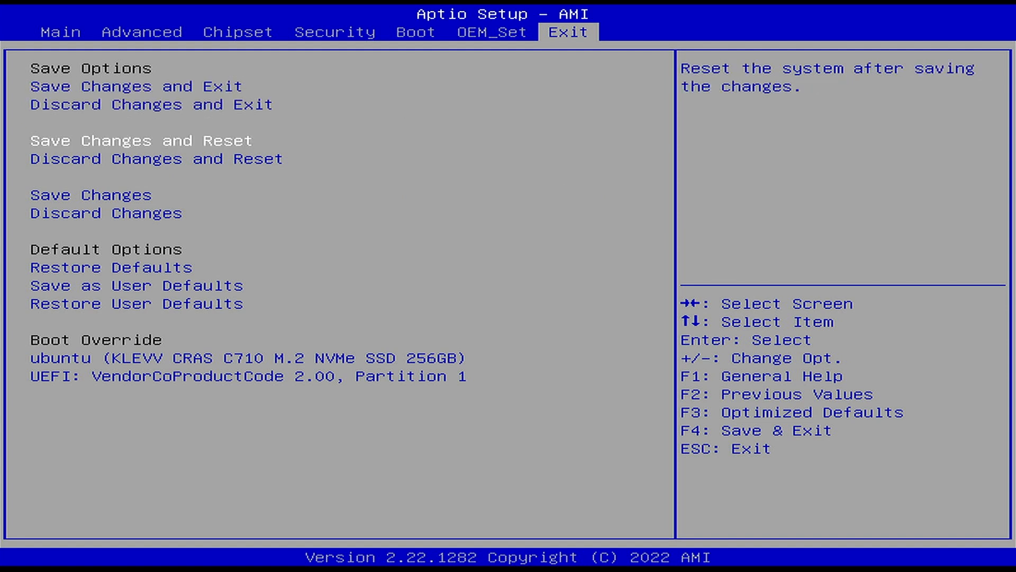
pyautogui.press('Return')
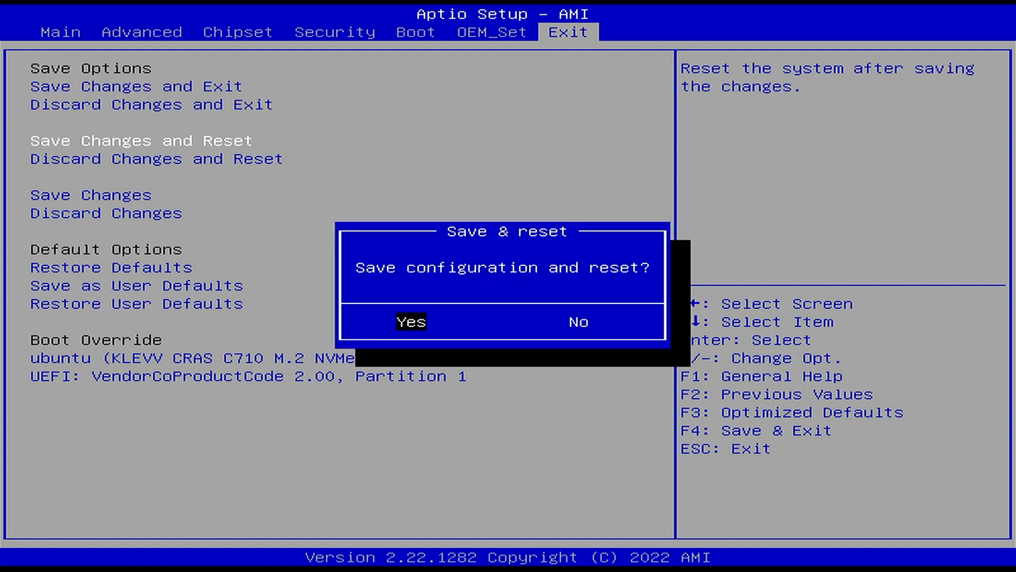
pyautogui.press('Return')
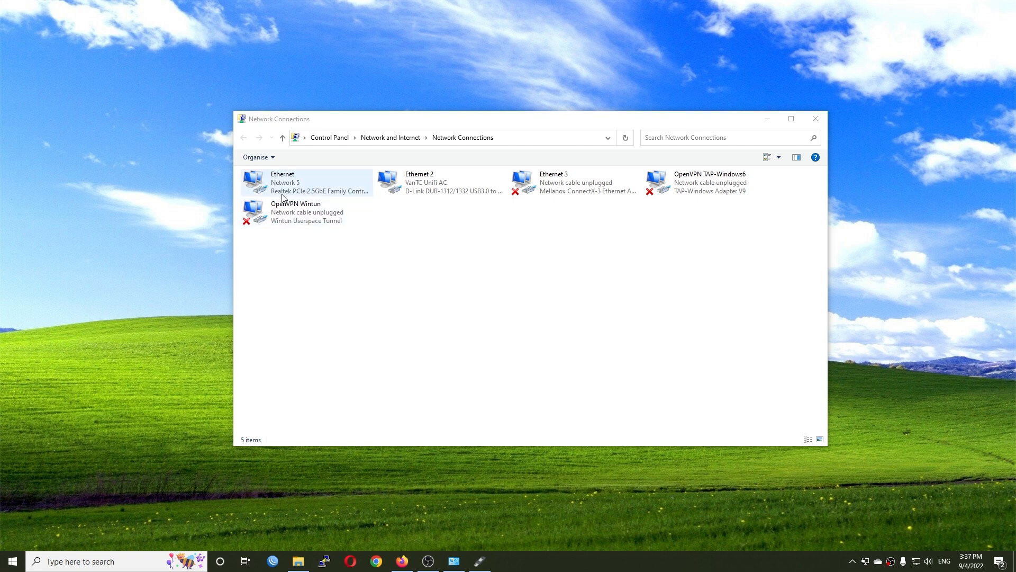
# - Check the Ethernet connection's status and its network details
pyautogui.click(328, 194)
pyautogui.doubleClick(329, 194)
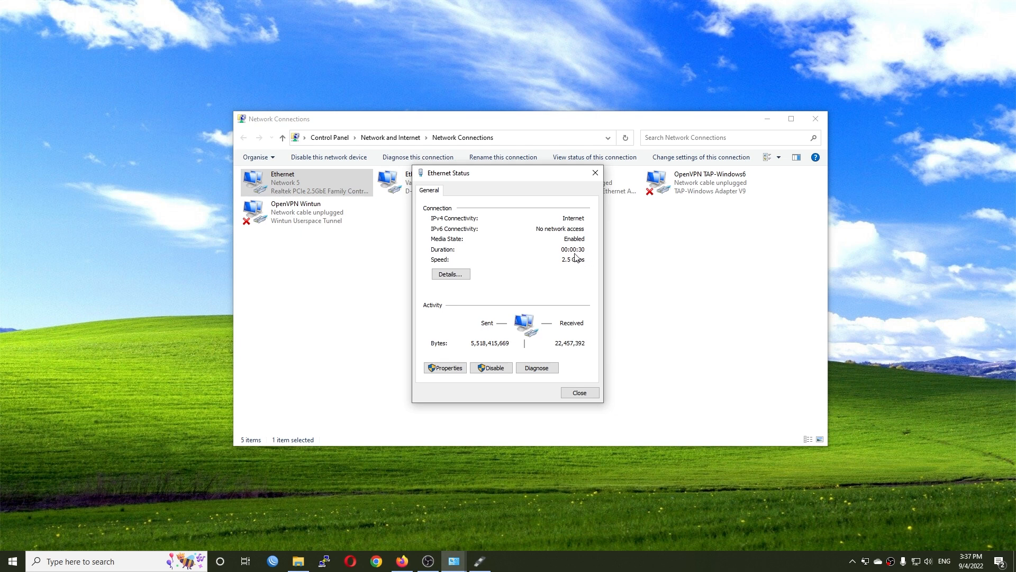
pyautogui.click(451, 274)
pyautogui.press('Escape')
pyautogui.press('Escape')
# - Disable the Ethernet 2 adapter, then return to Firefox
pyautogui.click(422, 188)
pyautogui.rightClick(422, 185)
pyautogui.click(442, 195)
pyautogui.click(507, 259)
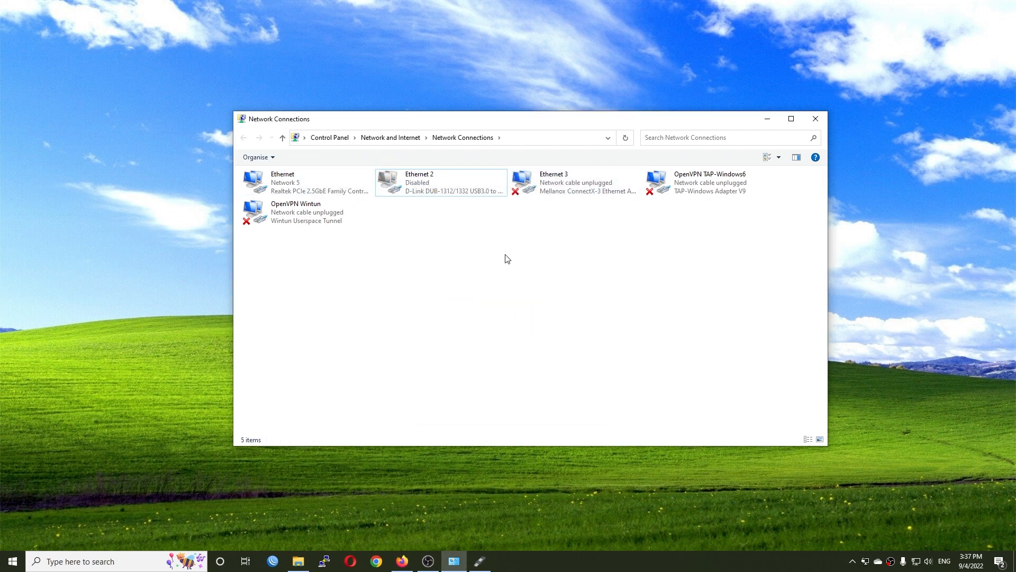
pyautogui.click(412, 563)
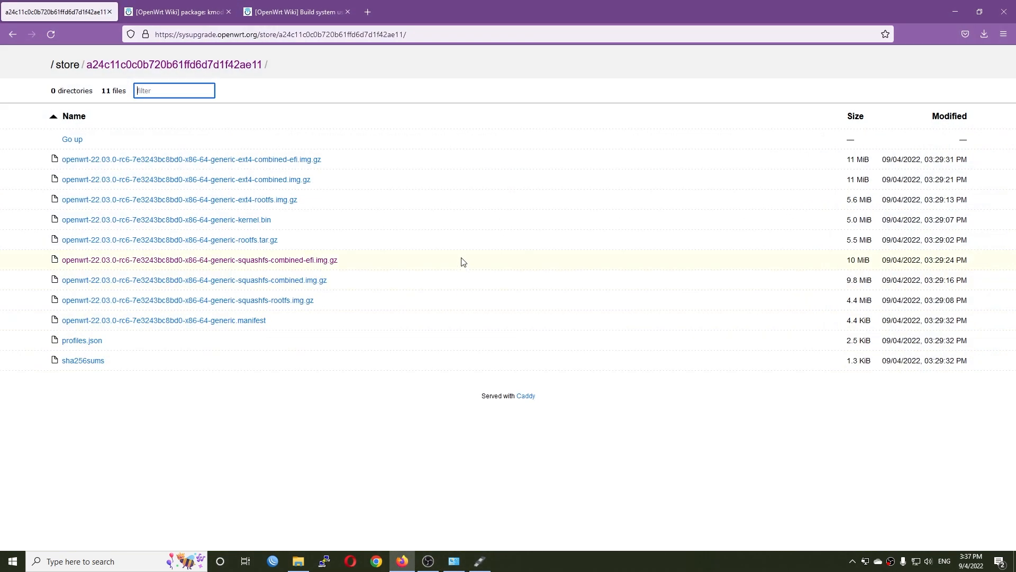
# - Log into LuCI at 192.168.1.1 with an empty password
pyautogui.hotkey('ctrl', 't')
pyautogui.write('192.168.1.1')
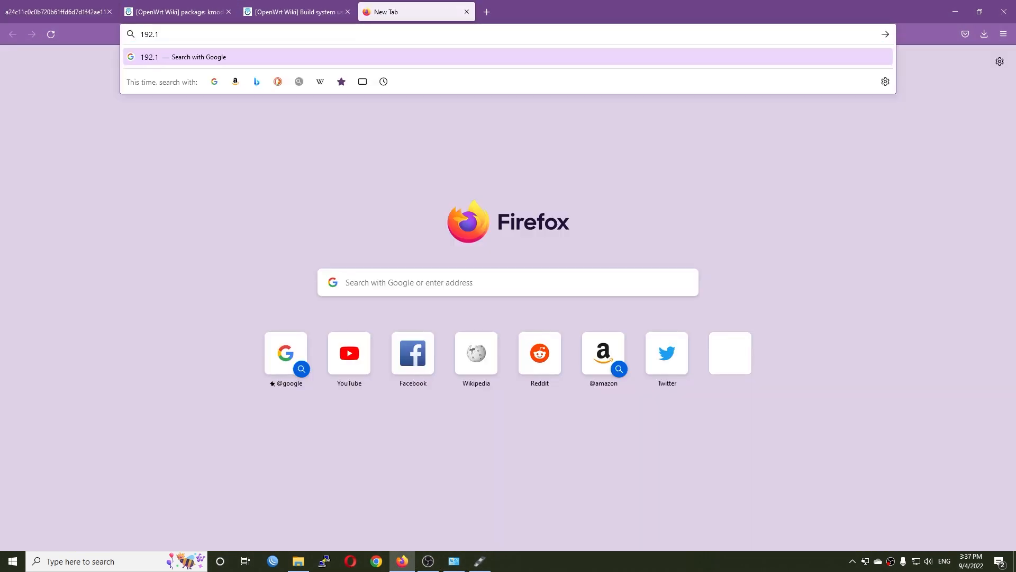
pyautogui.press('Return')
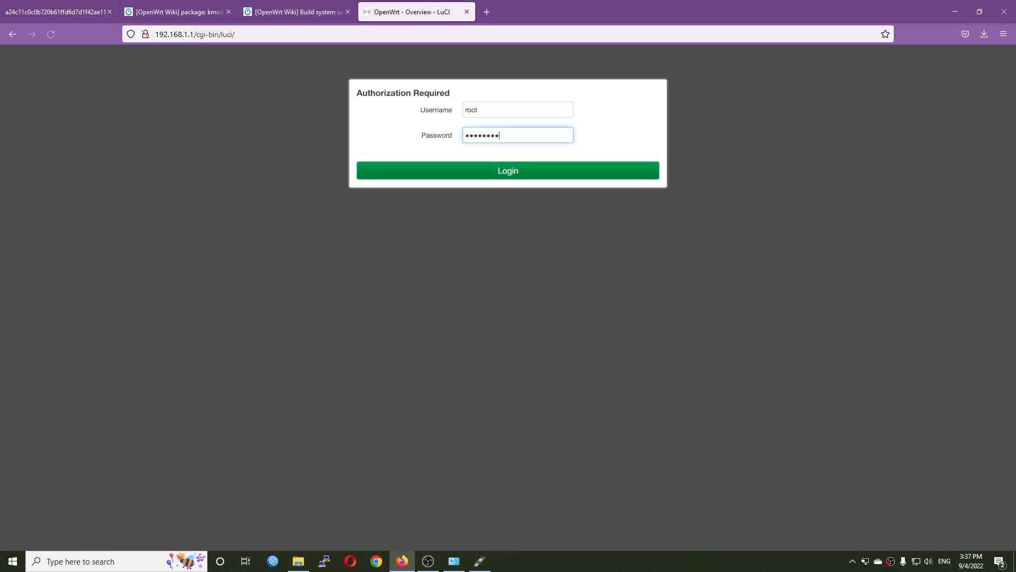
pyautogui.doubleClick(532, 137)
pyautogui.press('BackSpace')
pyautogui.click(617, 138)
pyautogui.click(576, 176)
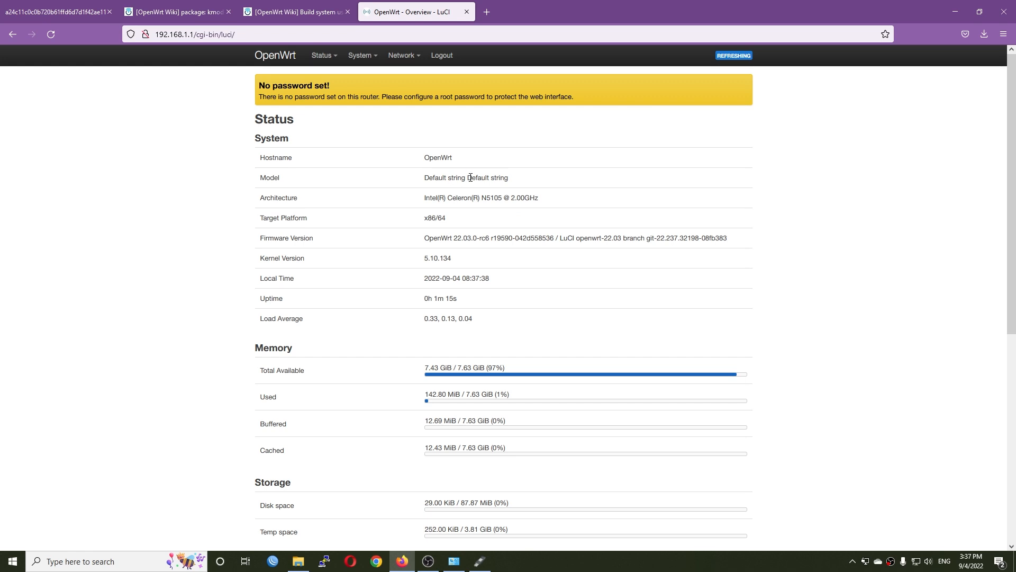
# - Review the status page showing hostname OpenWrt and the Intel Celeron N5105, then open System > Software
pyautogui.moveTo(459, 159); pyautogui.dragTo(412, 168)
pyautogui.moveTo(542, 204); pyautogui.dragTo(422, 198)
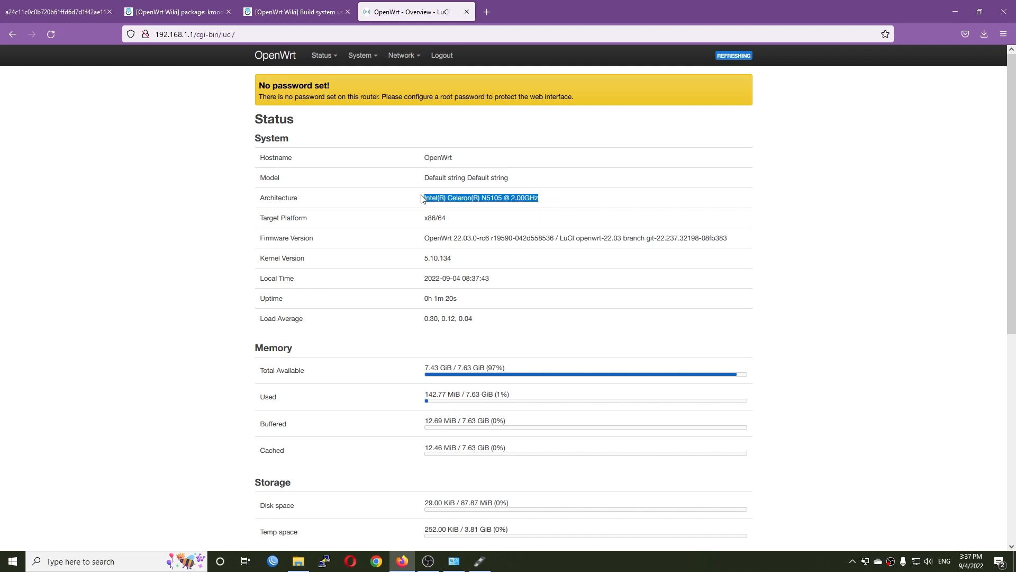
pyautogui.scroll(-3, 542, 364)
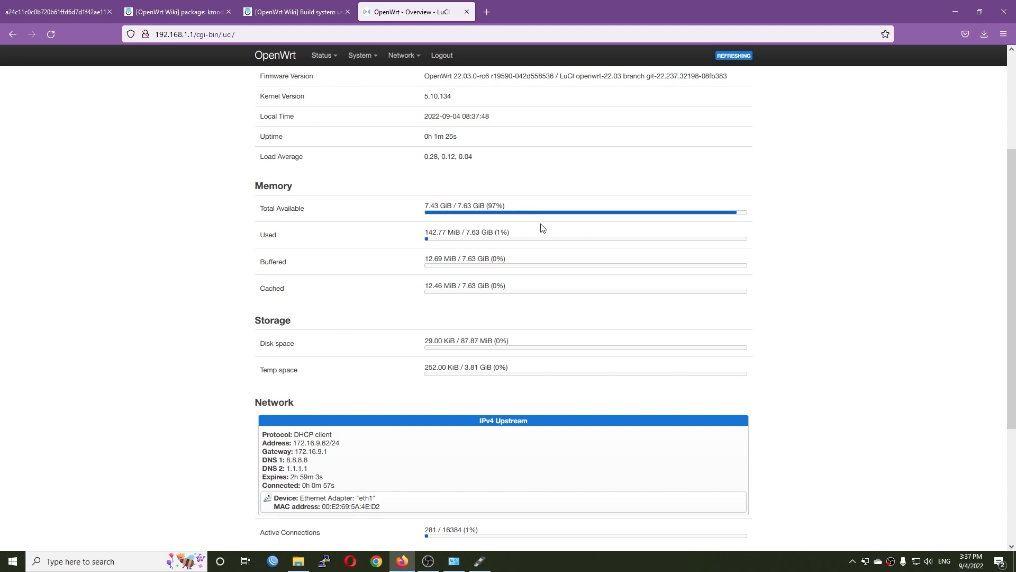
pyautogui.scroll(3, 542, 227)
pyautogui.moveTo(360, 57)
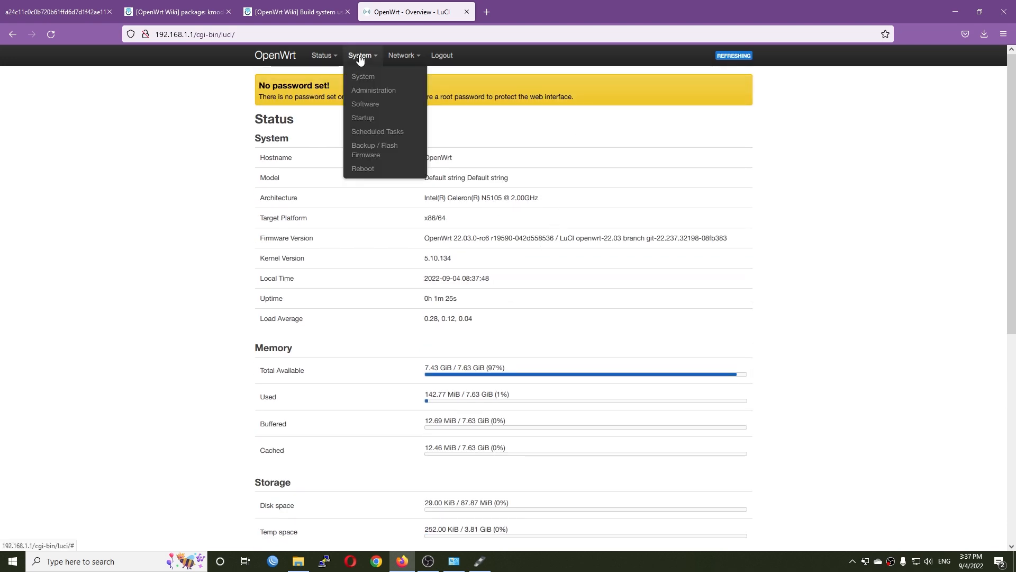
pyautogui.click(376, 106)
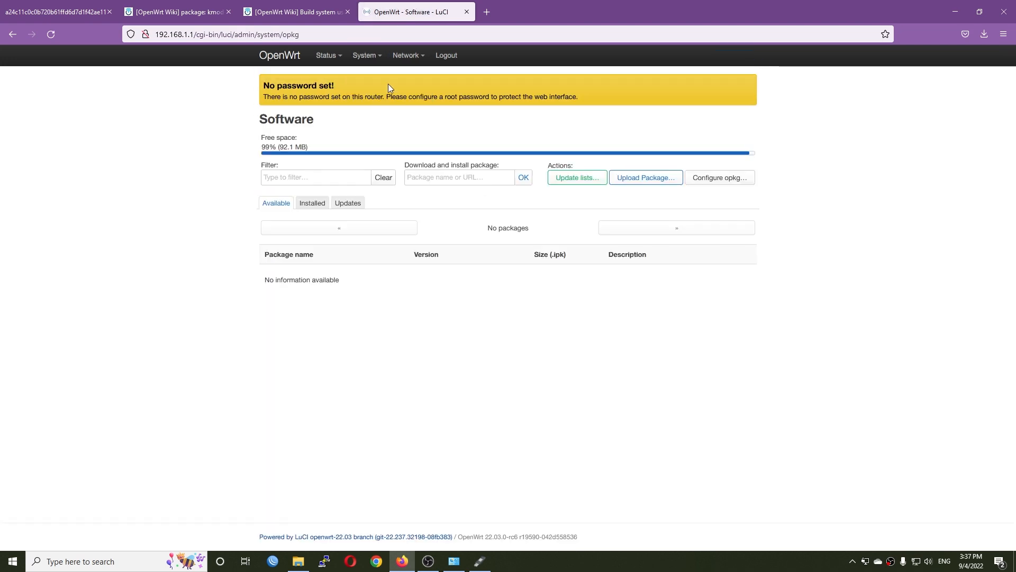
# - Set and confirm a new router password under System > Administration and save it
pyautogui.moveTo(370, 63)
pyautogui.click(377, 90)
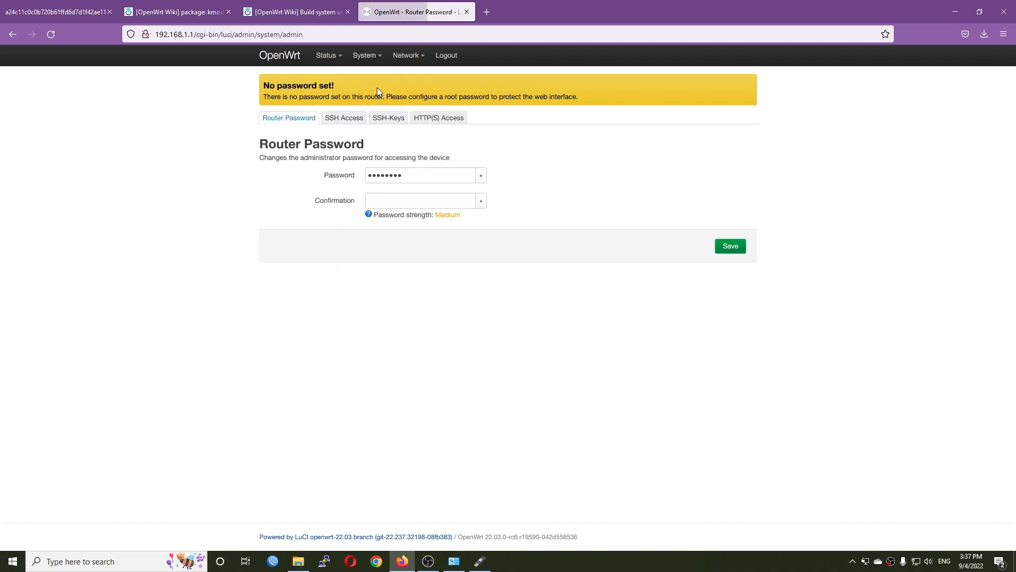
pyautogui.write('********')
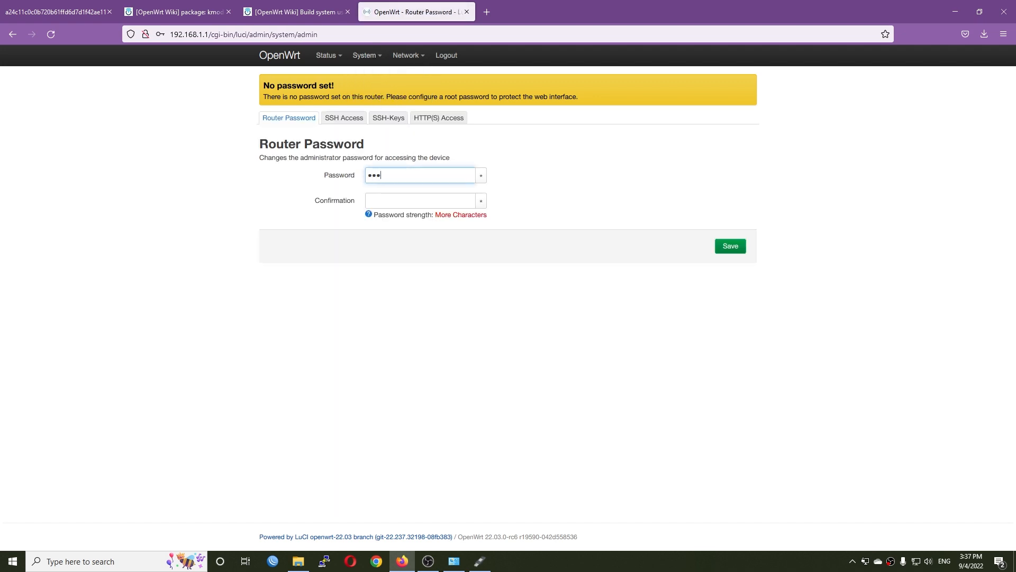
pyautogui.press('Tab')
pyautogui.write('********')
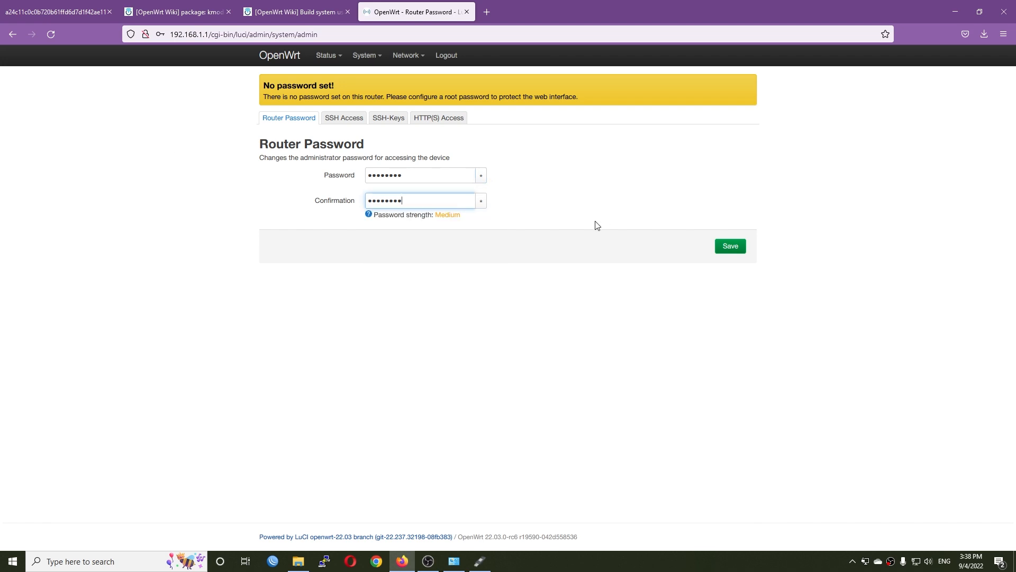
pyautogui.click(726, 246)
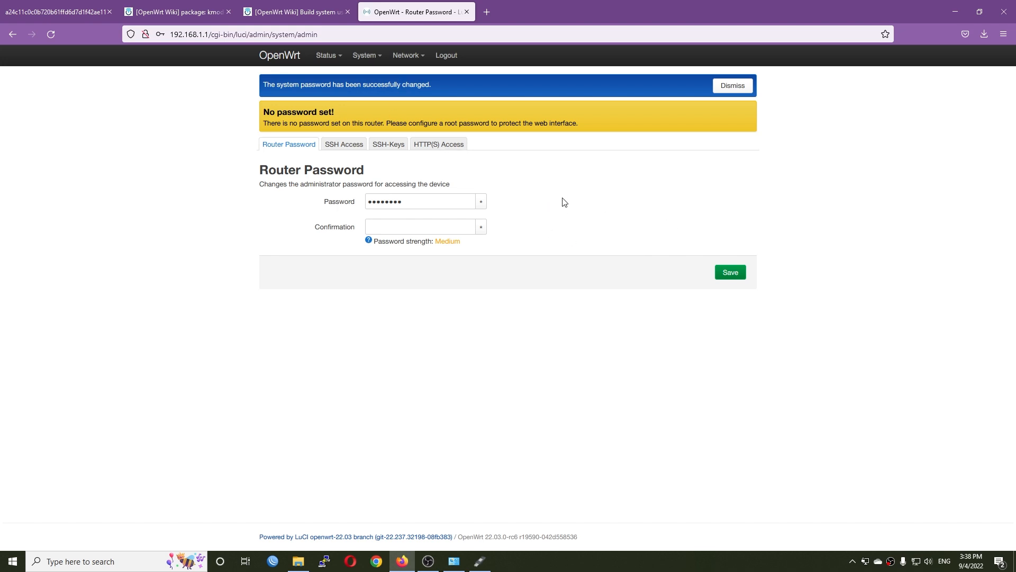
# - Open the Network > Interfaces Devices list and note the eth0 device
pyautogui.moveTo(405, 56)
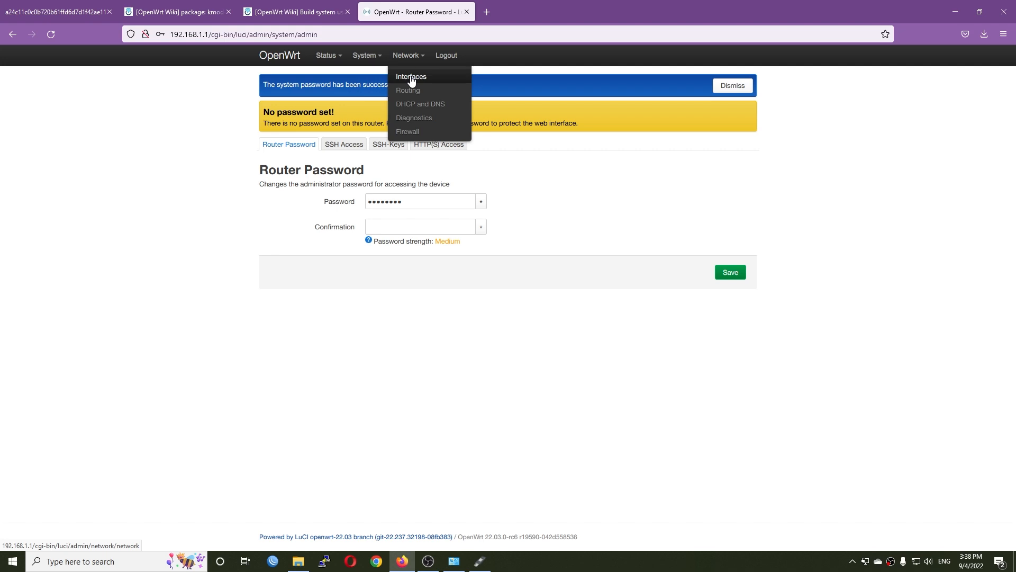
pyautogui.click(413, 81)
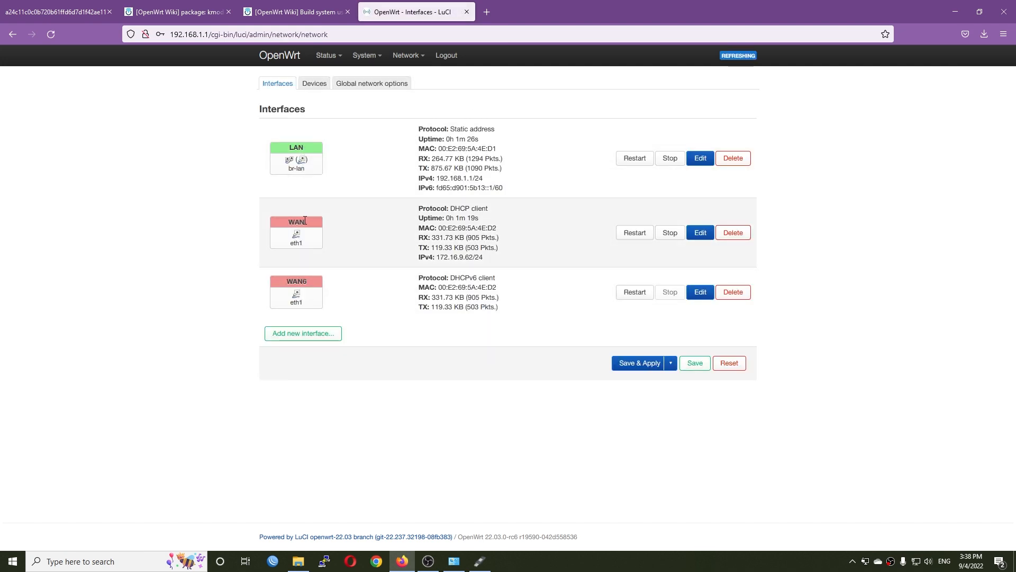
pyautogui.click(312, 86)
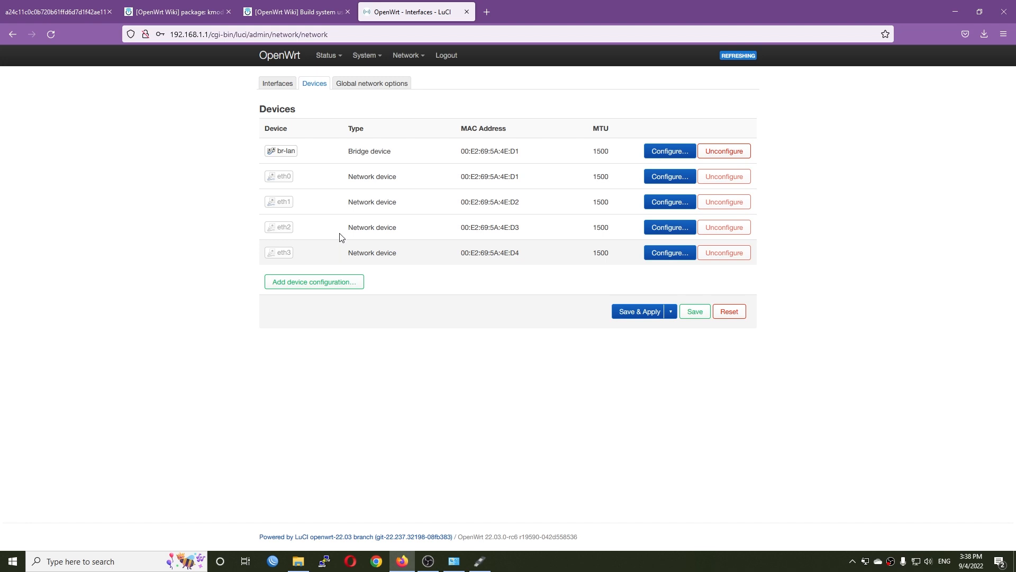
pyautogui.moveTo(296, 181); pyautogui.dragTo(278, 182)
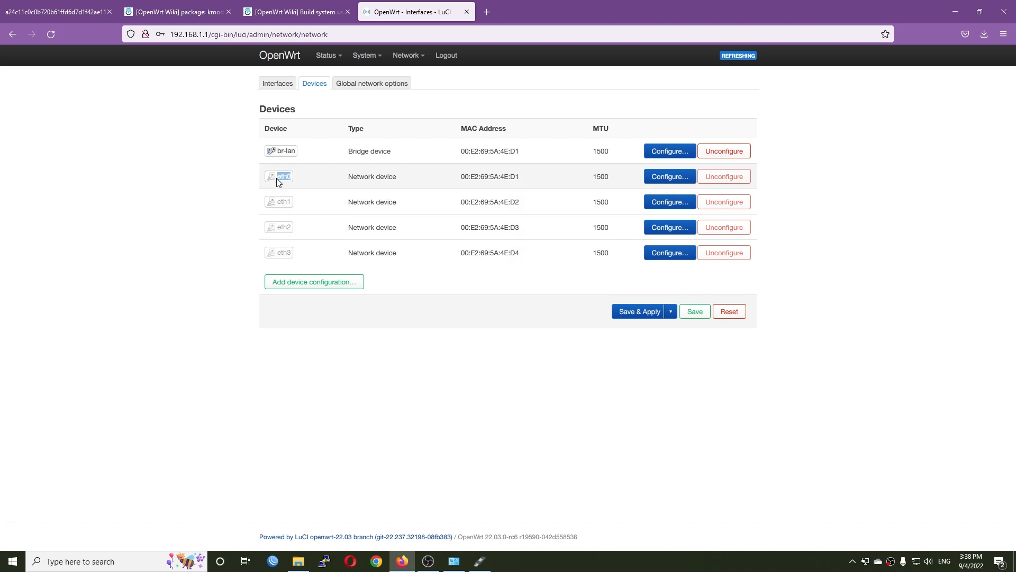
# - Inspect and dismiss the br-lan bridge settings, noting eth1, then return to the Interfaces overview
pyautogui.click(651, 154)
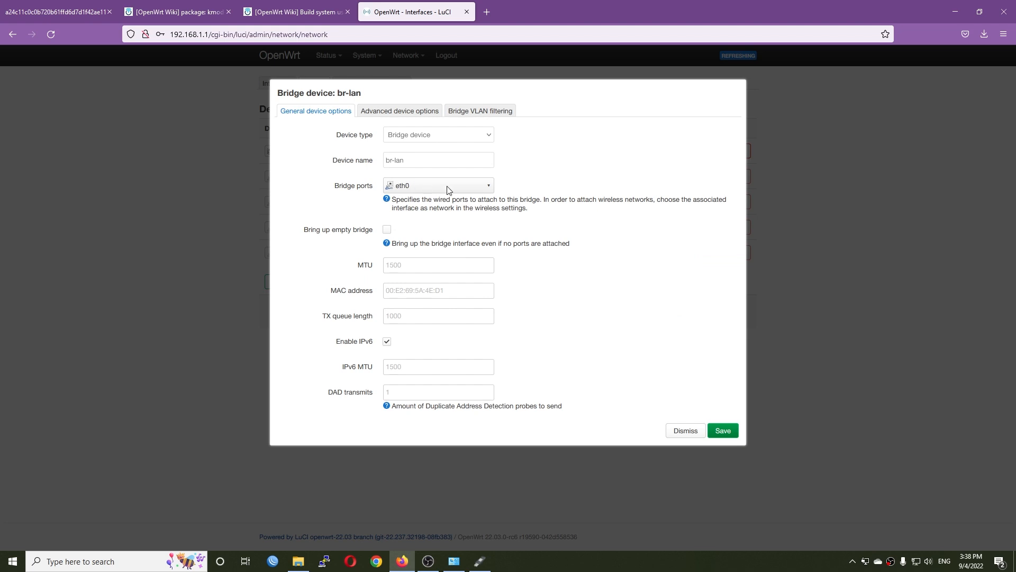
pyautogui.click(684, 432)
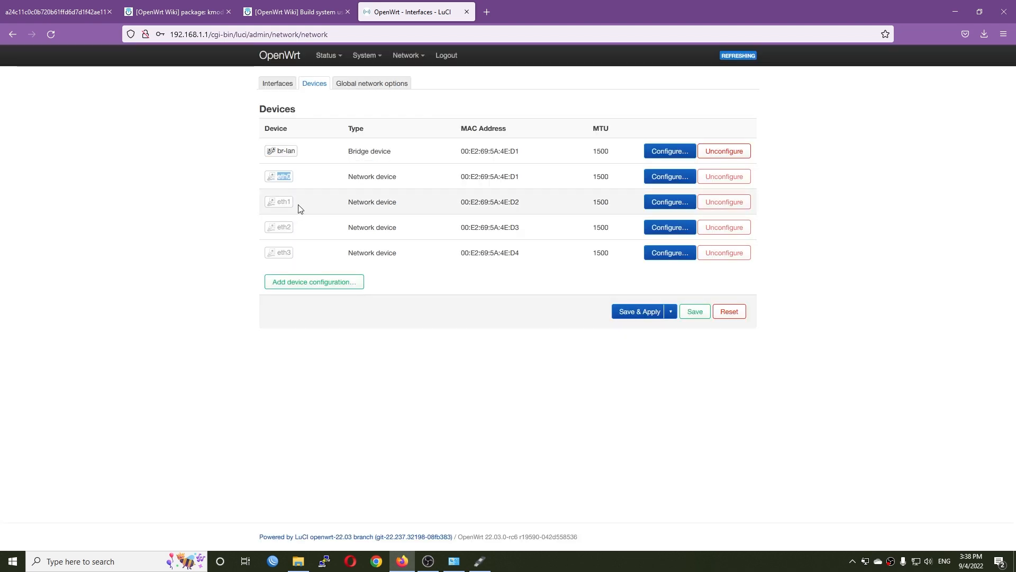
pyautogui.moveTo(280, 203); pyautogui.dragTo(295, 213)
pyautogui.click(313, 207)
pyautogui.click(278, 83)
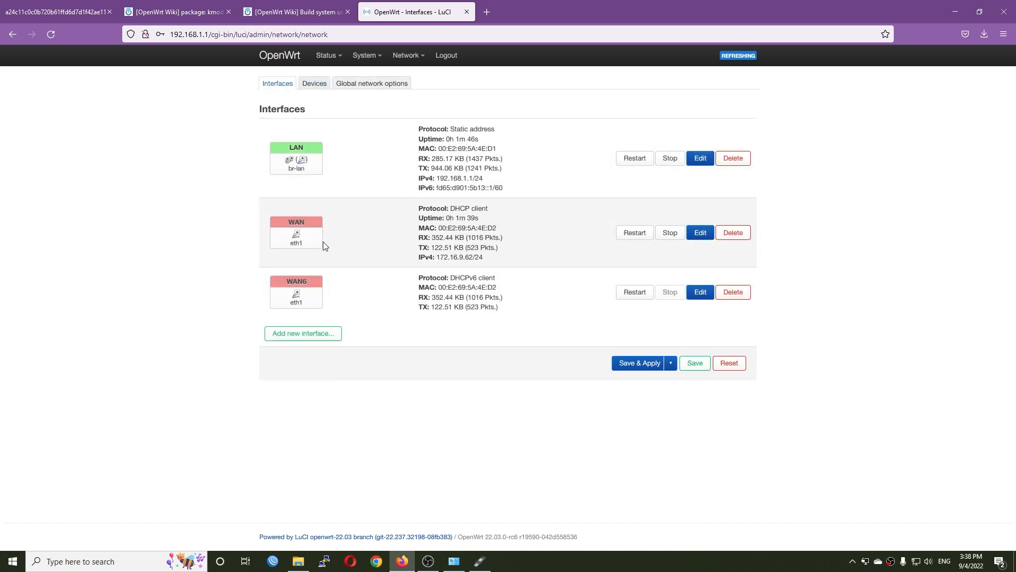
# - Update the package lists on the System > Software page
pyautogui.moveTo(370, 57)
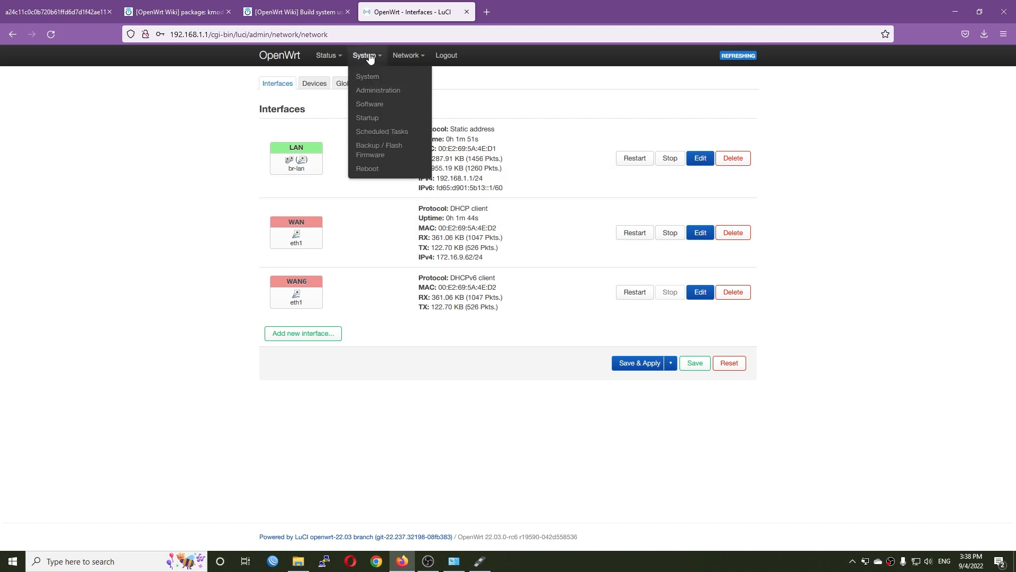
pyautogui.click(381, 109)
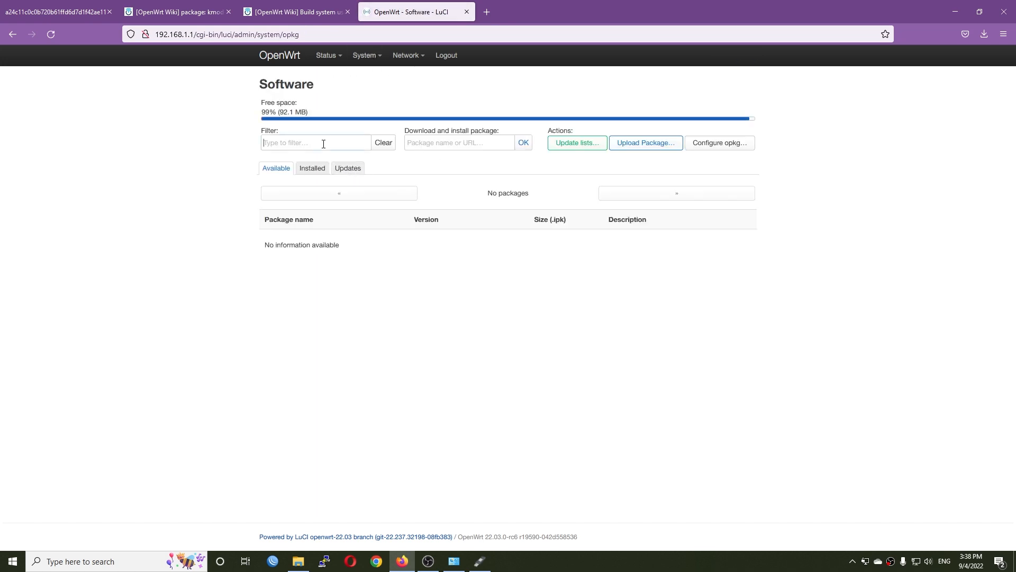
pyautogui.write('iperf3')
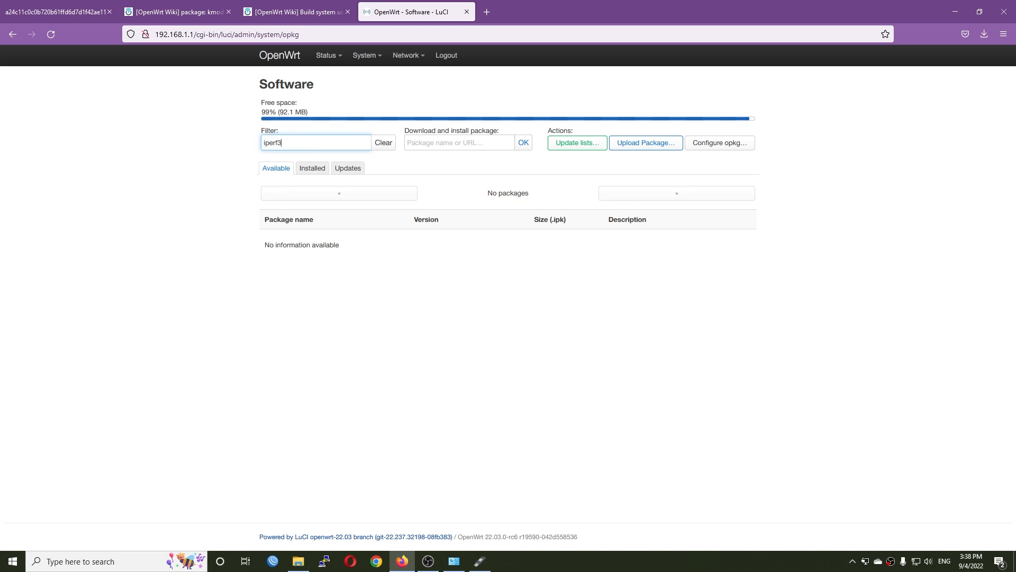
pyautogui.click(565, 147)
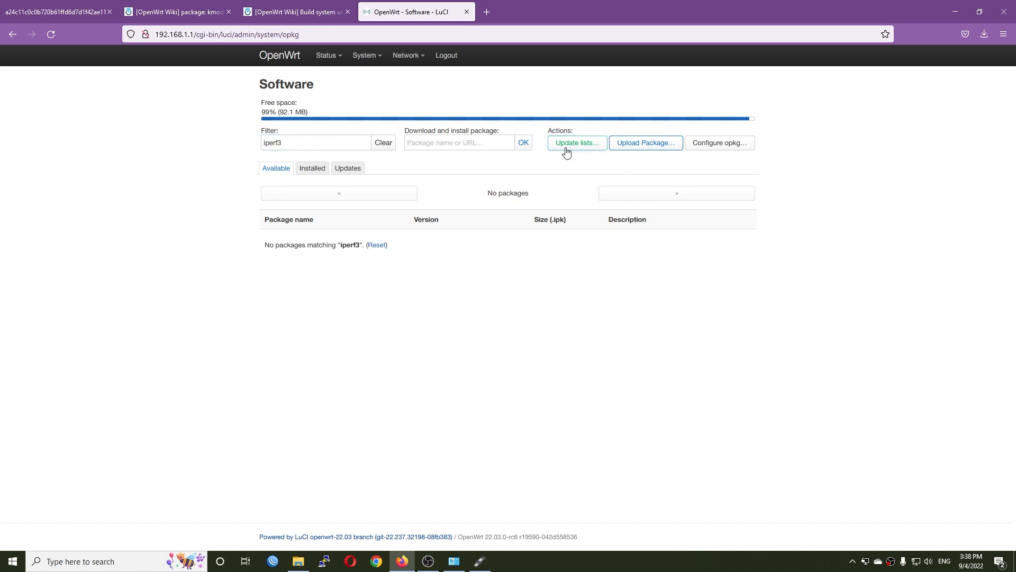
pyautogui.doubleClick(310, 146)
pyautogui.press('BackSpace')
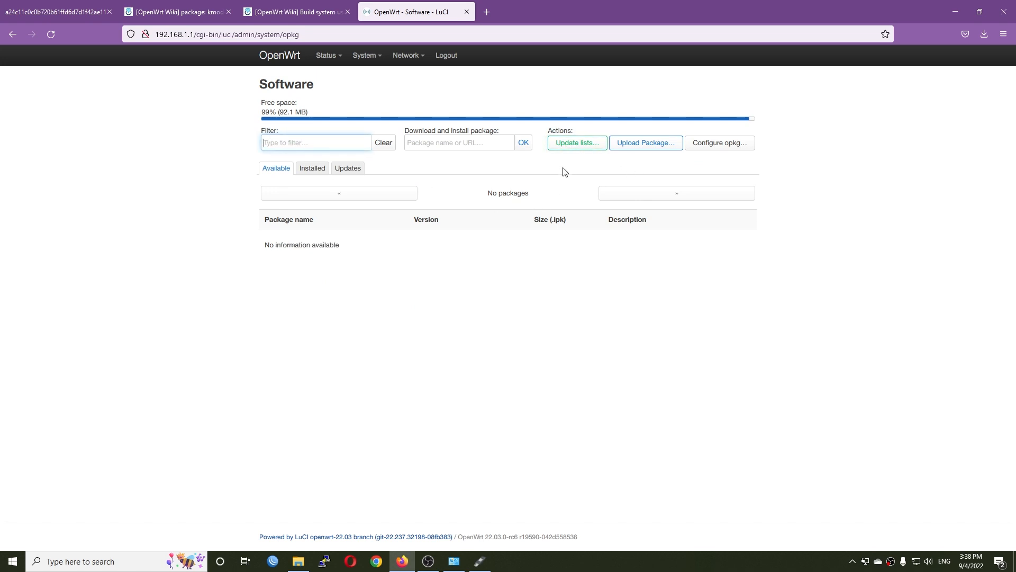
pyautogui.click(581, 150)
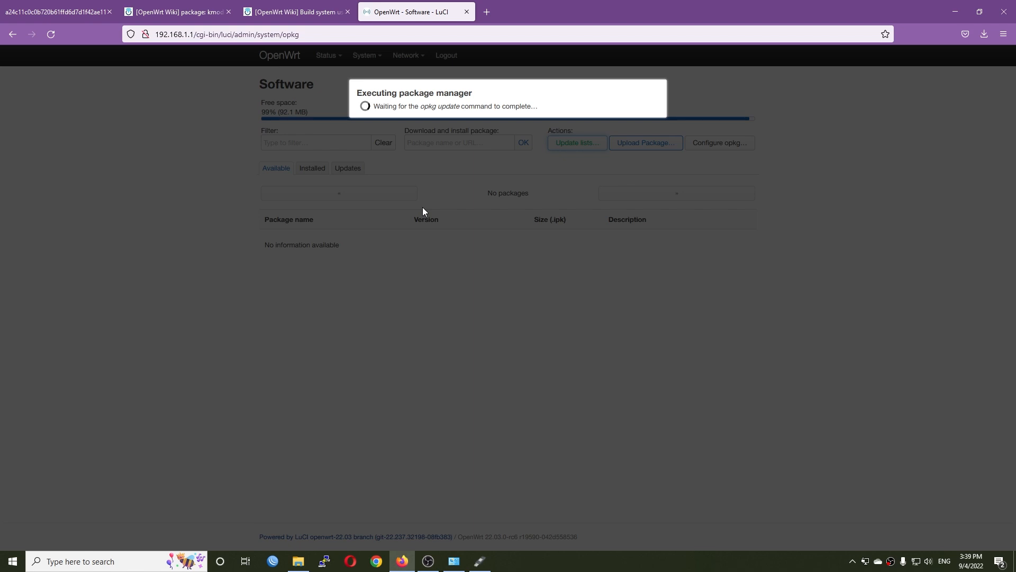
pyautogui.click(657, 390)
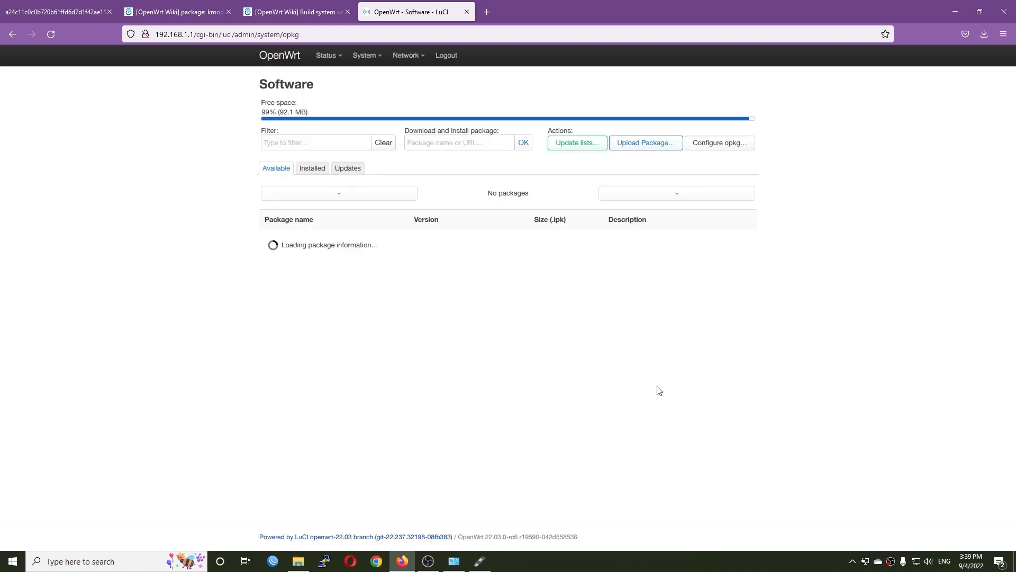
# - Filter for iperf3 and install the iperf3 package
pyautogui.click(324, 142)
pyautogui.write('iperf3')
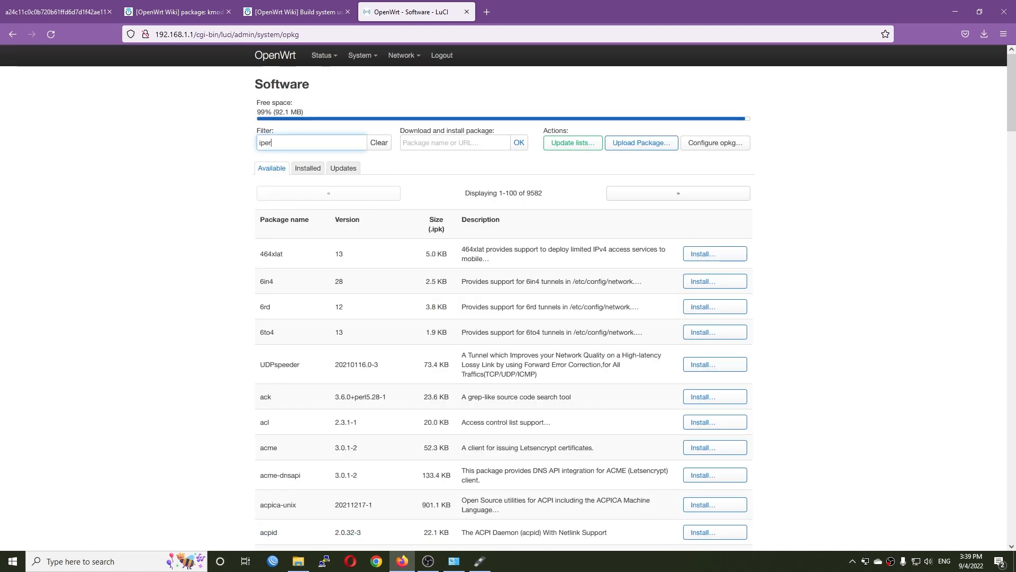
pyautogui.click(718, 242)
pyautogui.click(608, 215)
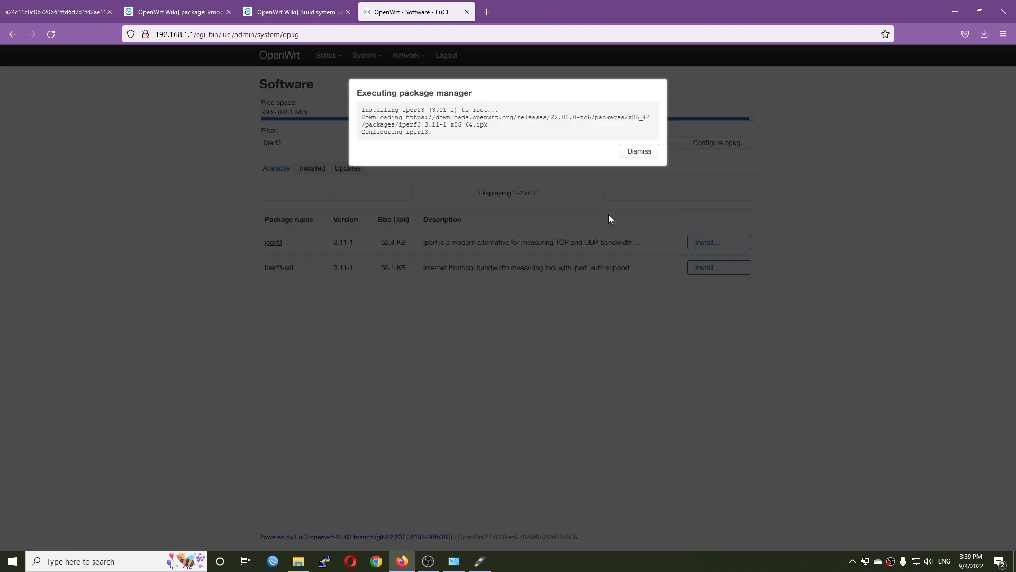
pyautogui.click(639, 151)
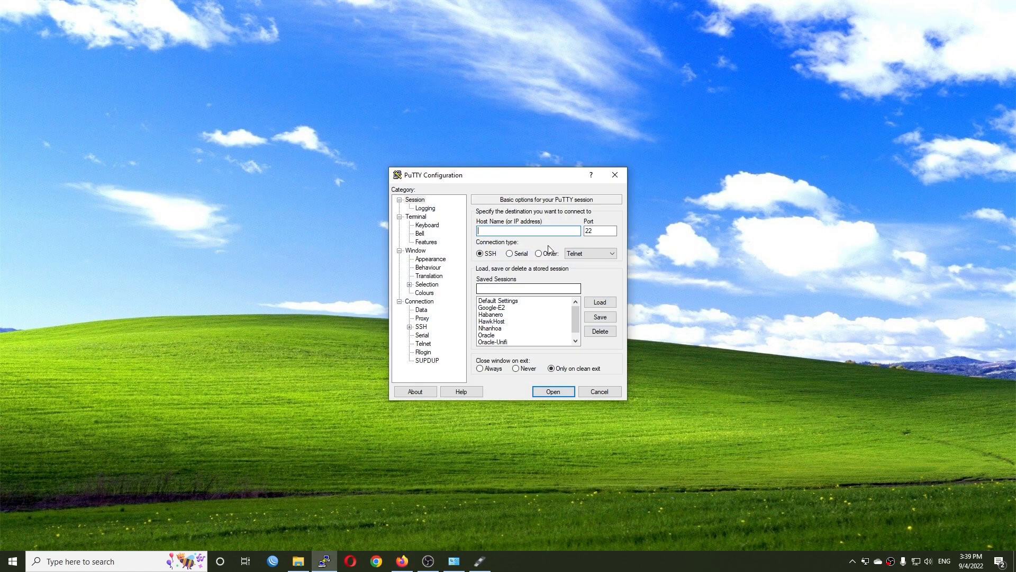
# - SSH into 192.168.1.1 as root with PuTTY and run iperf3 -s
pyautogui.write('192.168.1.1')
pyautogui.press('Return')
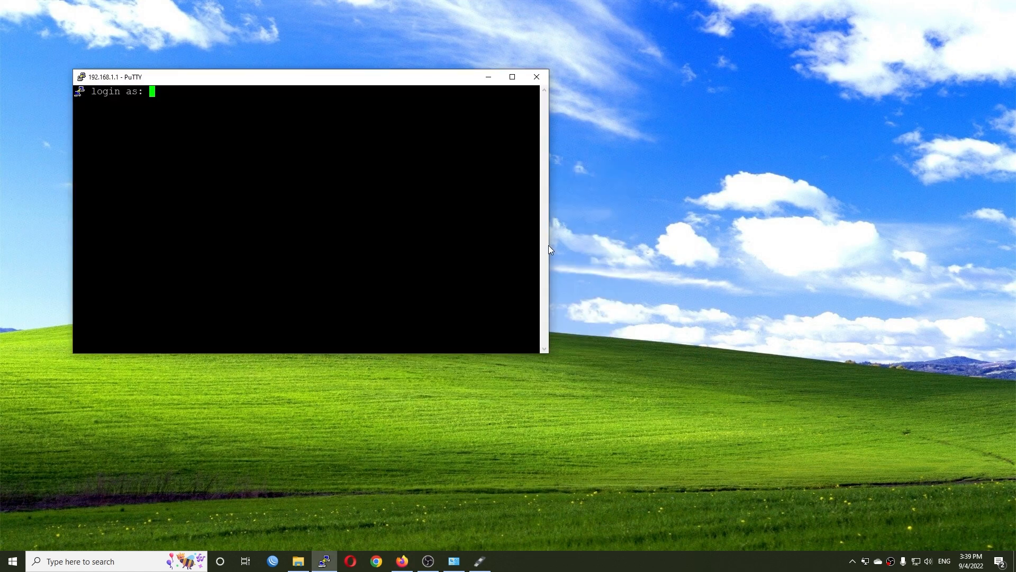
pyautogui.write('root')
pyautogui.press('Return')
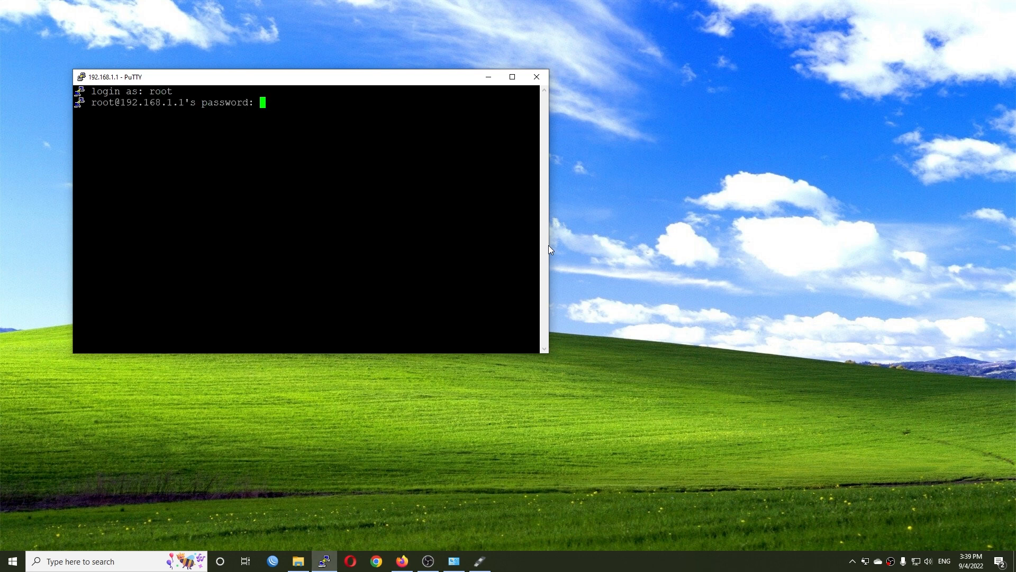
pyautogui.press('Return')
pyautogui.write('ipe')
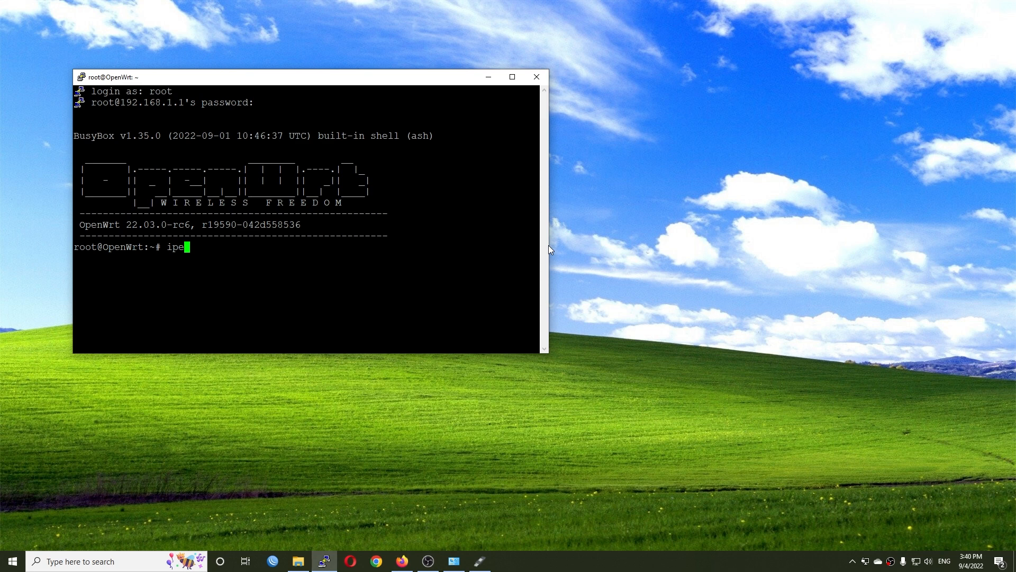
pyautogui.write('rf3 -s')
pyautogui.press('Return')
# - Enable Packet Steering in Global network options and Save & Apply
pyautogui.click(403, 561)
pyautogui.moveTo(409, 55)
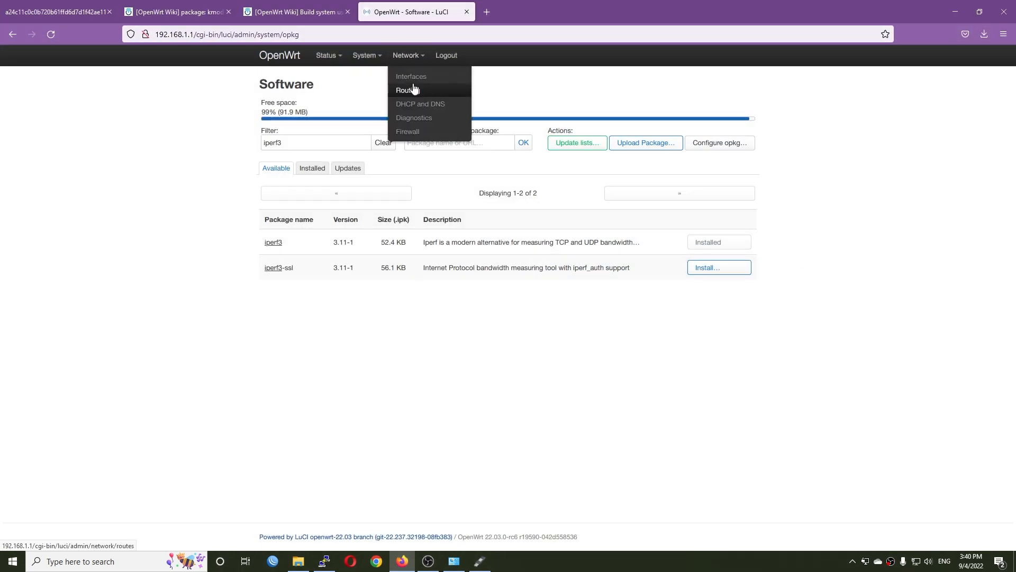
pyautogui.click(412, 76)
pyautogui.click(312, 84)
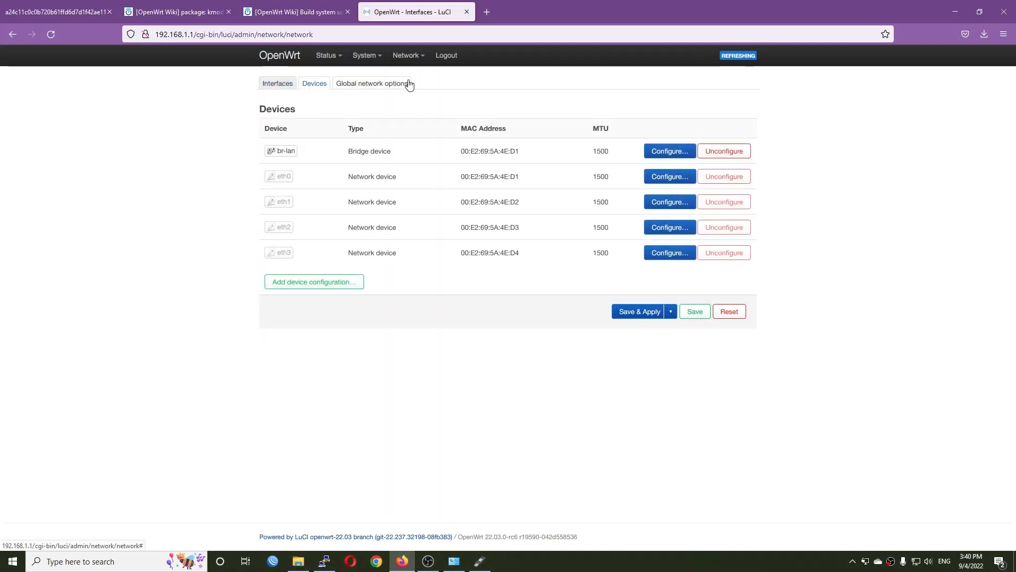
pyautogui.click(409, 84)
pyautogui.click(369, 174)
pyautogui.click(654, 223)
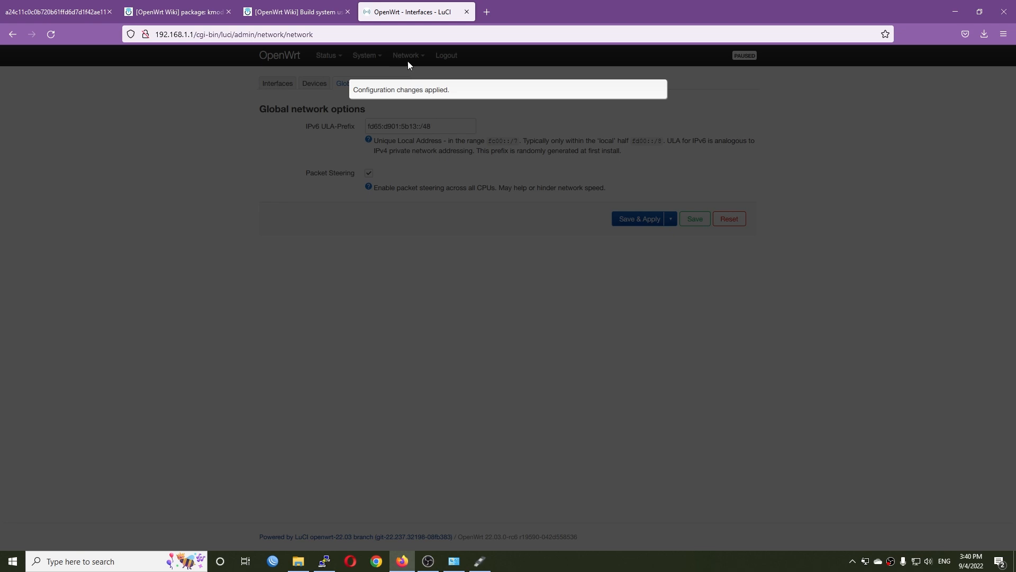
# - Open the Network > Firewall settings page
pyautogui.moveTo(407, 61)
pyautogui.click(417, 132)
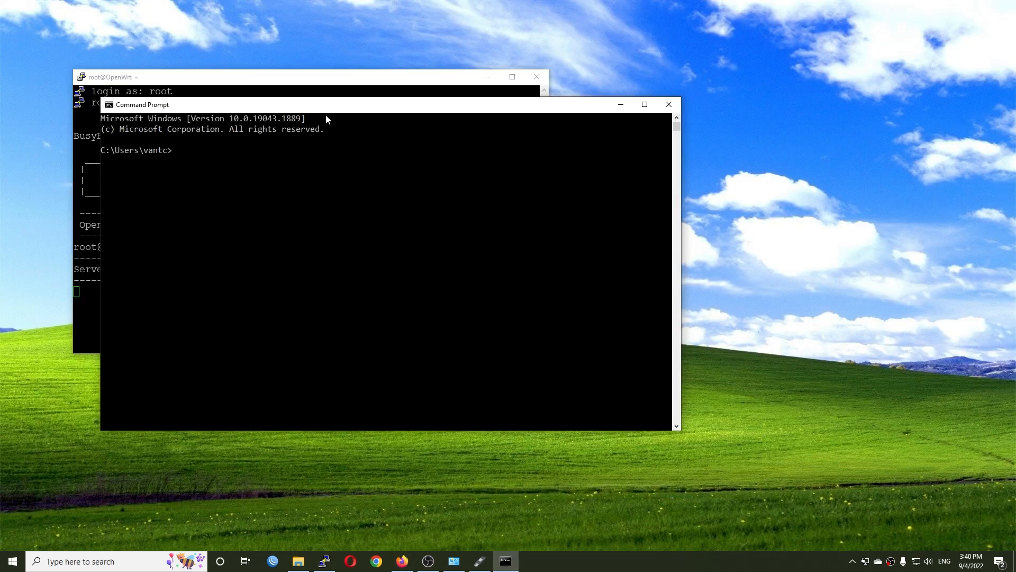
pyautogui.moveTo(336, 108); pyautogui.dragTo(786, 91)
# - Place the PuTTY and Command Prompt windows side by side and change into C:\iperf-3.1.3-win64
pyautogui.moveTo(355, 75); pyautogui.dragTo(305, 78)
pyautogui.moveTo(642, 95); pyautogui.dragTo(593, 84)
pyautogui.write('cd C:\\iperf3')
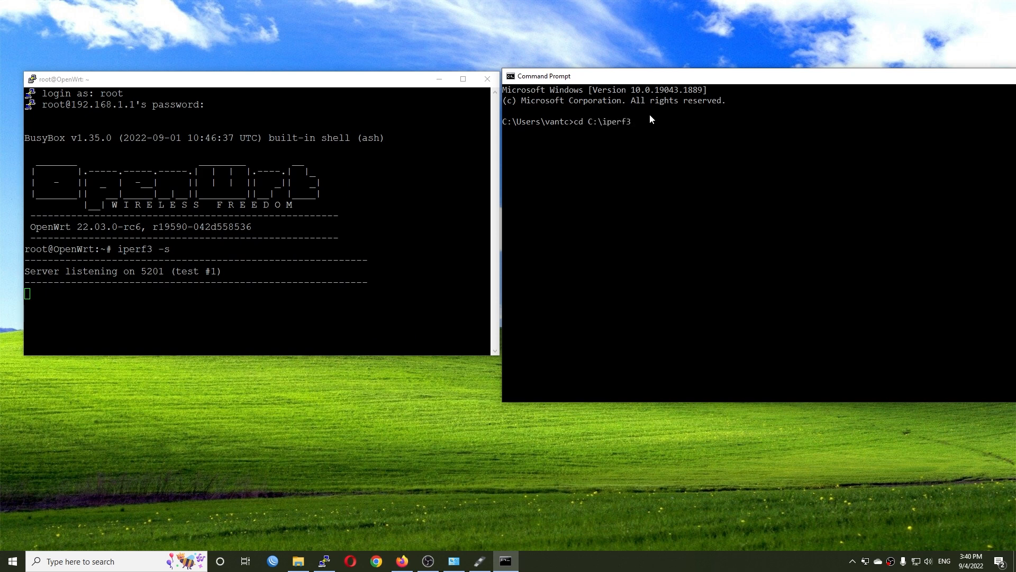
pyautogui.press('Return')
pyautogui.press('Up')
pyautogui.press('BackSpace')
pyautogui.press('BackSpace')
pyautogui.press('BackSpace')
pyautogui.press('BackSpace')
pyautogui.press('BackSpace')
pyautogui.press('BackSpace')
pyautogui.press('BackSpace')
pyautogui.press('BackSpace')
pyautogui.press('BackSpace')
pyautogui.press('BackSpace')
pyautogui.write('C:\\ipe')
pyautogui.press('Tab')
pyautogui.press('Return')
# - Run iperf3 -c 192.168.1.1 -t20 (2.28 Gbits/sec) and start it again
pyautogui.write('iperf3')
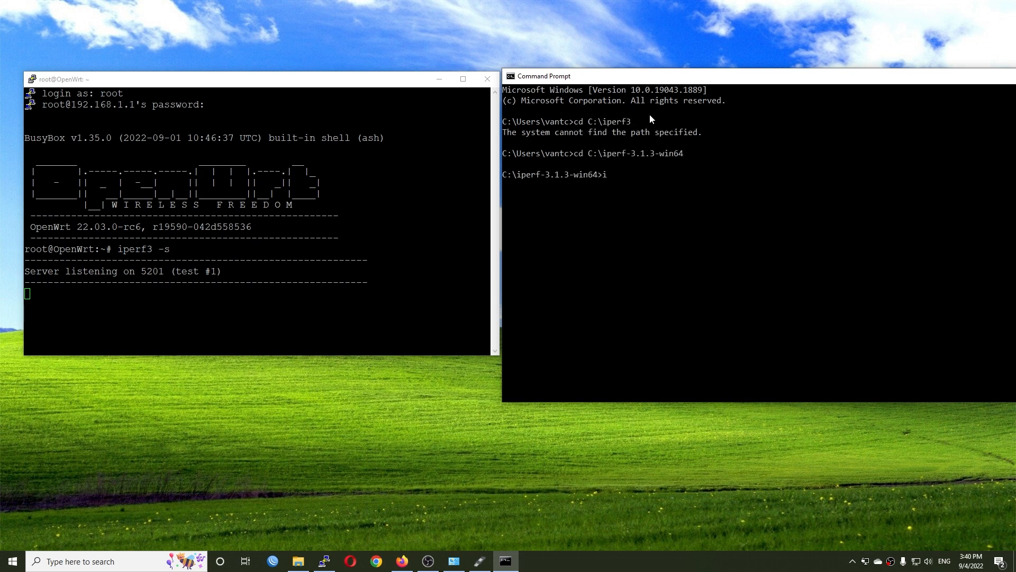
pyautogui.write(' -c 192.168.1.1 -t20')
pyautogui.press('Return')
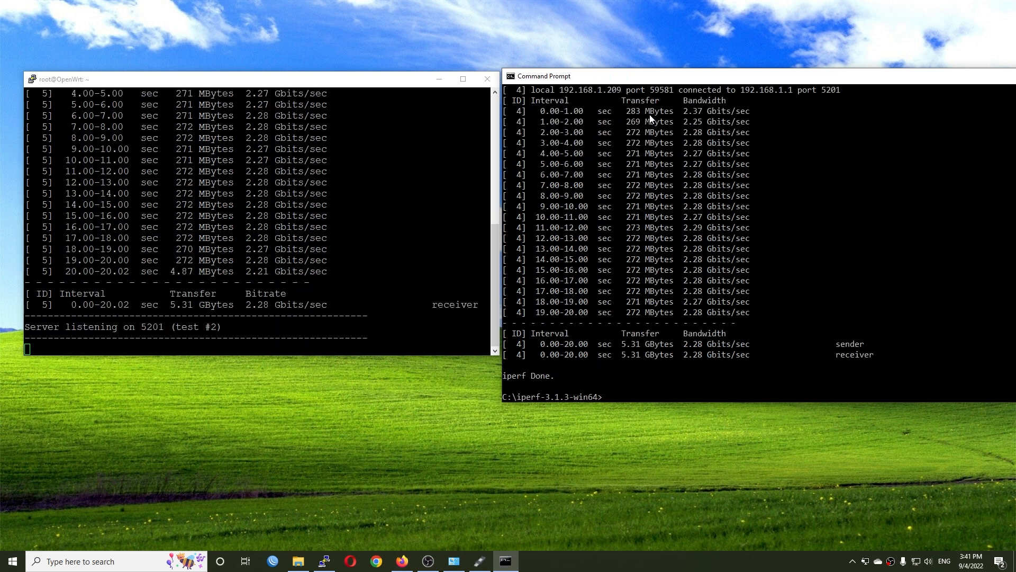
pyautogui.press('Up')
pyautogui.press('Return')
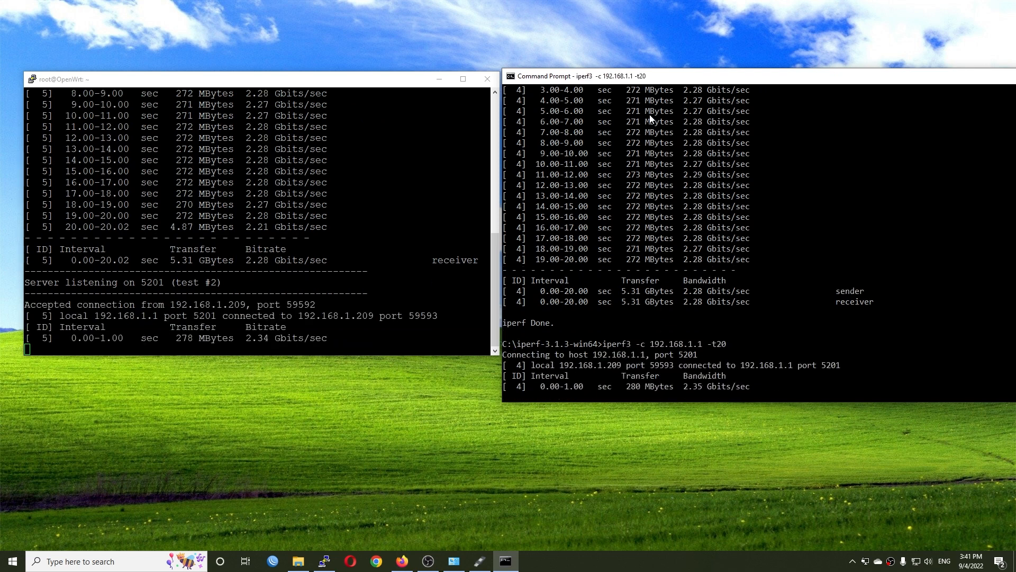